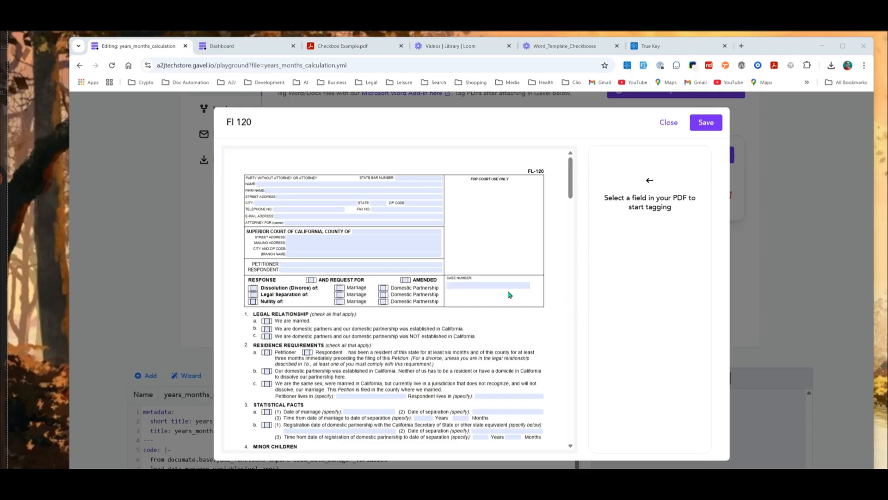
Step: Examine the marriage date, years and months fields under Statistical Facts in the FL 120 PDF, and leave the tagging view without saving
{"action": "scroll", "coordinate": [509, 294], "scroll_direction": "down", "scroll_amount": 1}
{"action": "scroll", "coordinate": [509, 294], "scroll_direction": "down", "scroll_amount": 1}
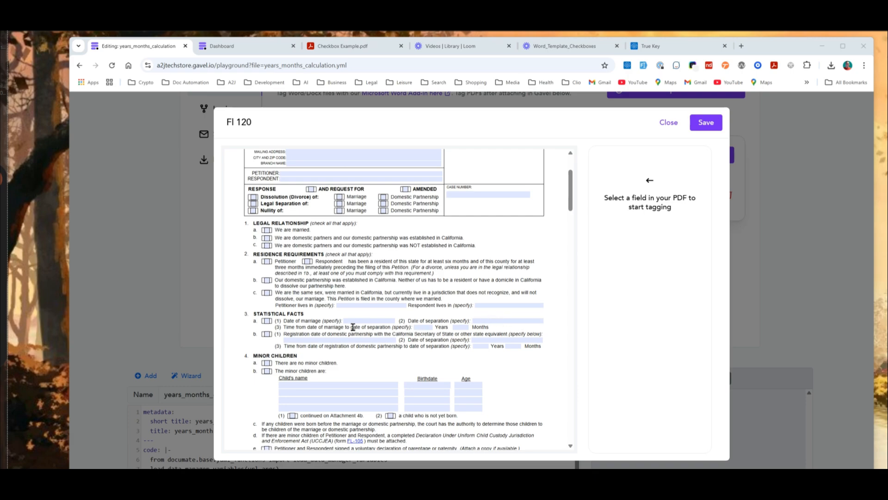
{"action": "left_click", "coordinate": [424, 328]}
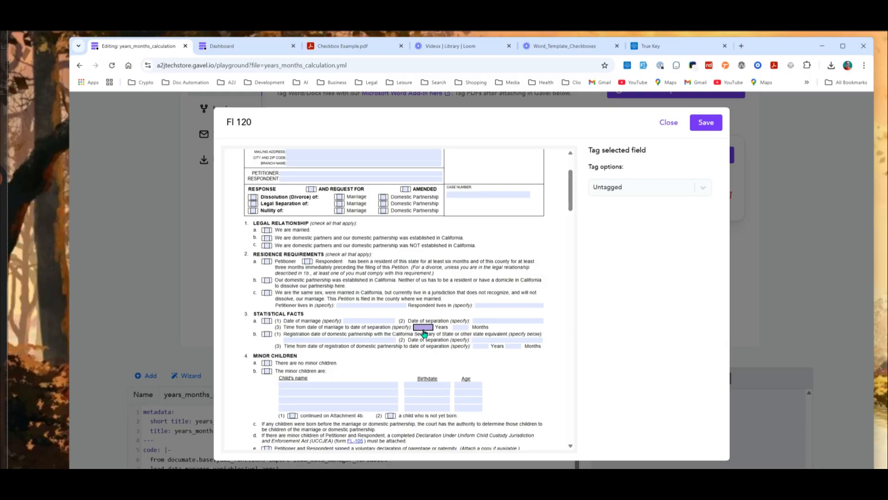
{"action": "left_click", "coordinate": [464, 328]}
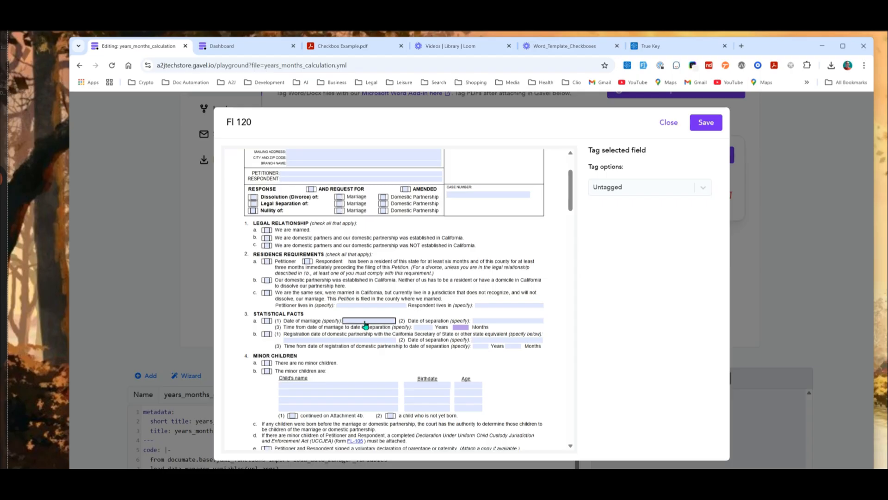
{"action": "left_click", "coordinate": [363, 322]}
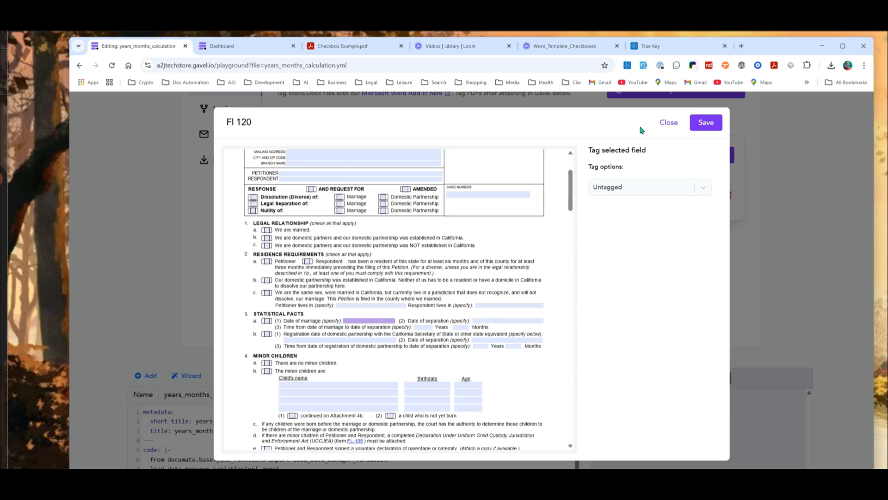
{"action": "left_click", "coordinate": [668, 122]}
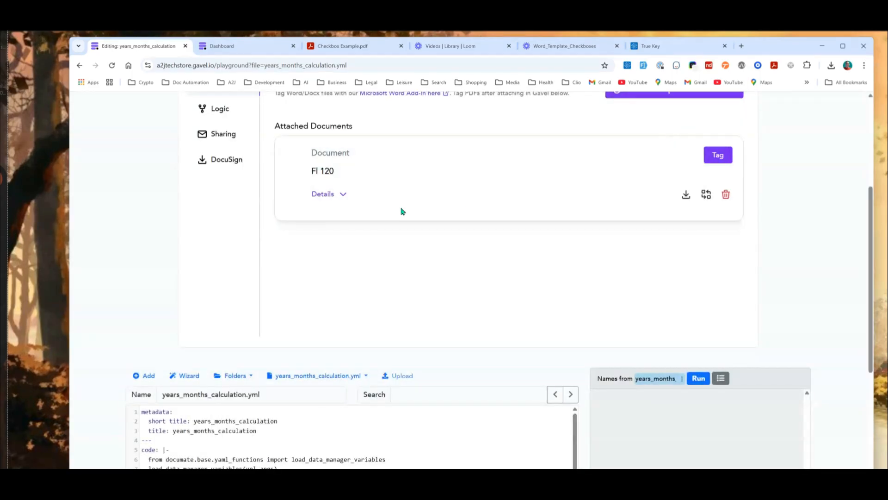
Step: Review the marriage and separation date questions on the Marriage History page of the questionnaire
{"action": "scroll", "coordinate": [465, 208], "scroll_direction": "up", "scroll_amount": 4}
{"action": "left_click", "coordinate": [143, 205]}
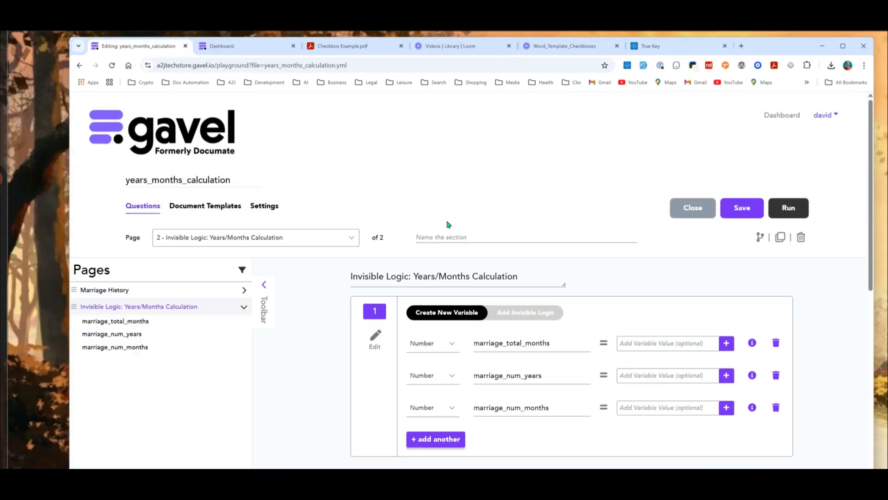
{"action": "scroll", "coordinate": [635, 240], "scroll_direction": "down", "scroll_amount": 2}
{"action": "left_click", "coordinate": [263, 146]}
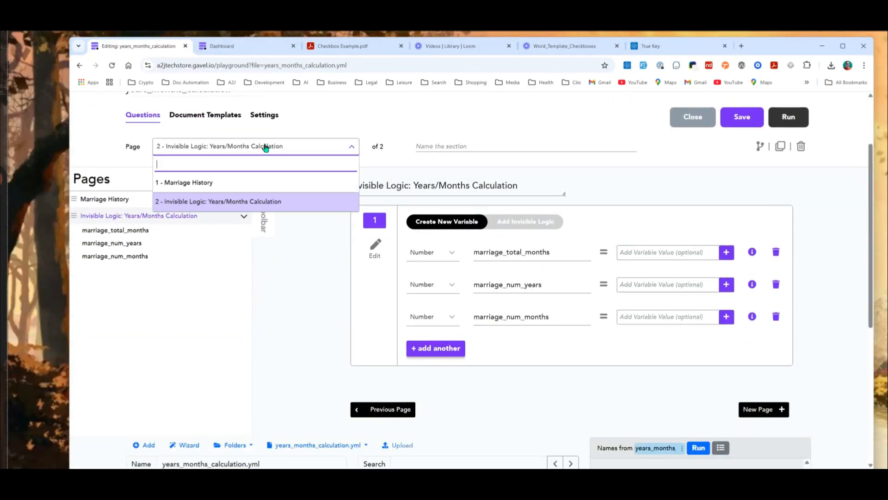
{"action": "left_click", "coordinate": [241, 182]}
{"action": "scroll", "coordinate": [641, 278], "scroll_direction": "down", "scroll_amount": 3}
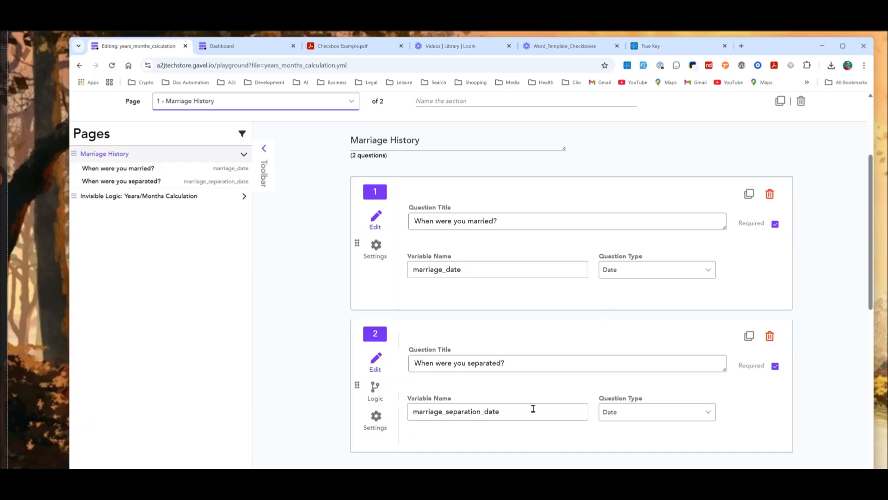
Step: Return to the Invisible Logic: Years/Months Calculation page and review the names of its total months, years and months variables
{"action": "left_click", "coordinate": [201, 102]}
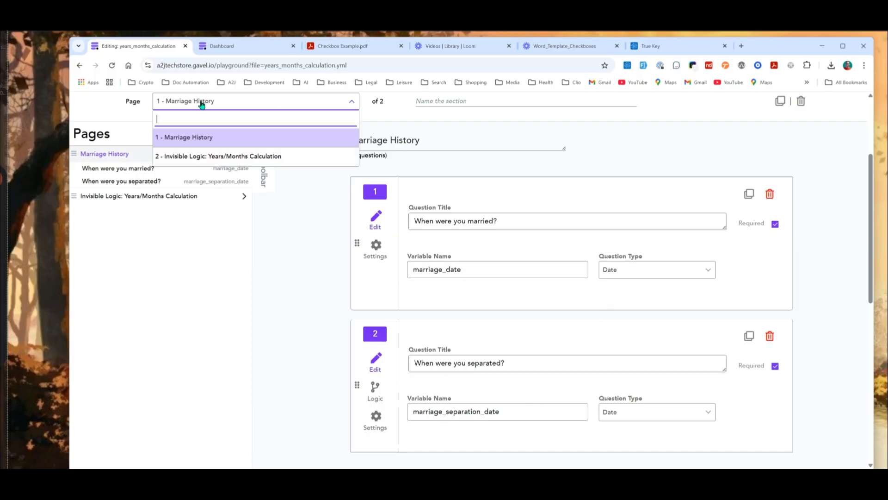
{"action": "left_click", "coordinate": [194, 156]}
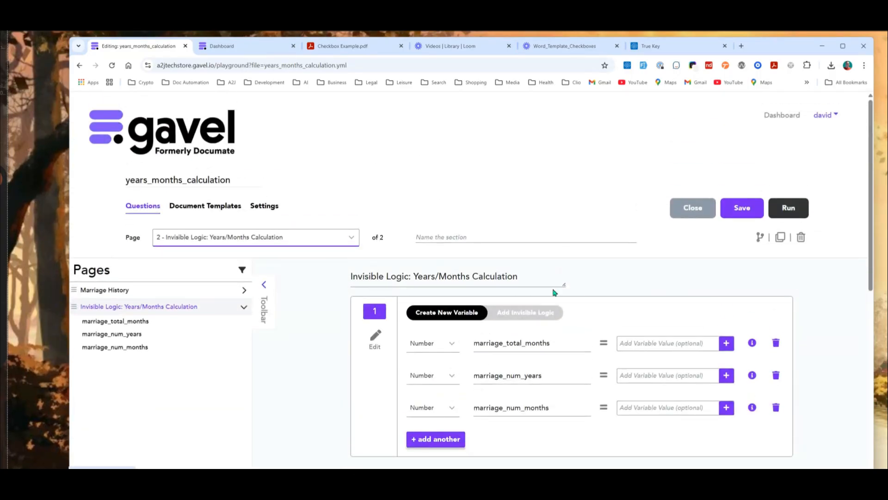
{"action": "left_click_drag", "start_coordinate": [765, 53], "coordinate": [737, 41]}
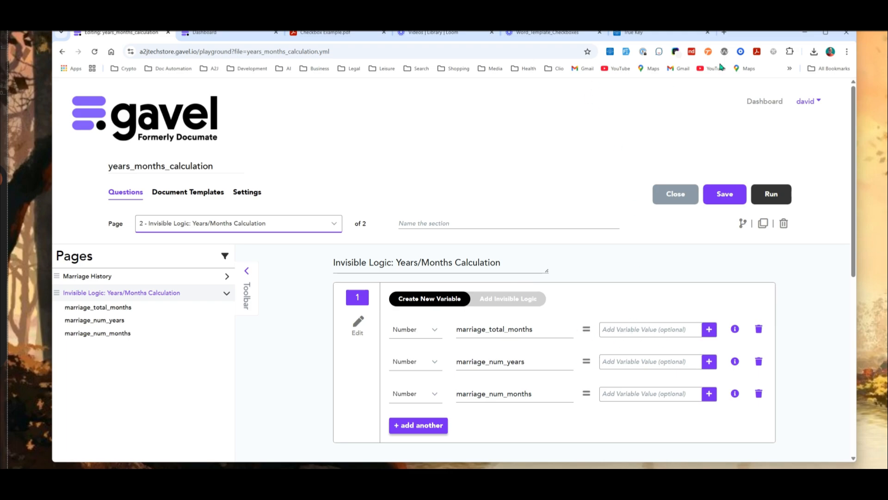
{"action": "left_click_drag", "start_coordinate": [757, 41], "coordinate": [752, 58]}
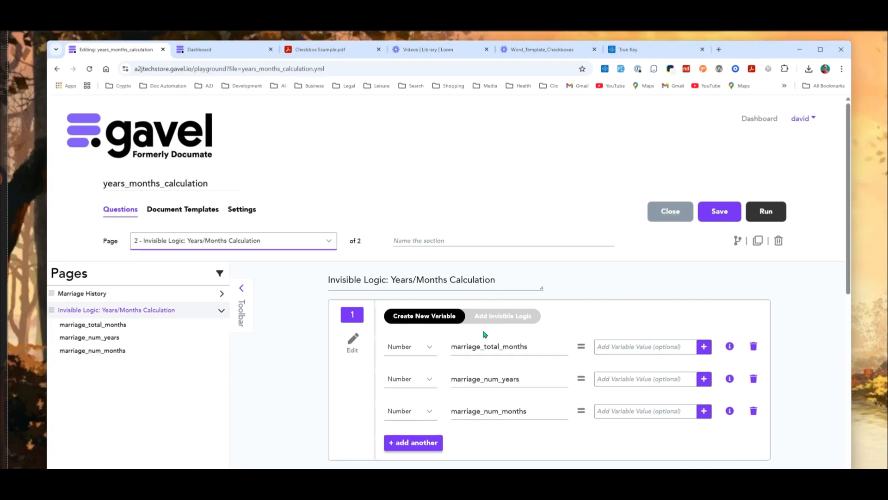
{"action": "left_click_drag", "start_coordinate": [452, 346], "coordinate": [535, 350]}
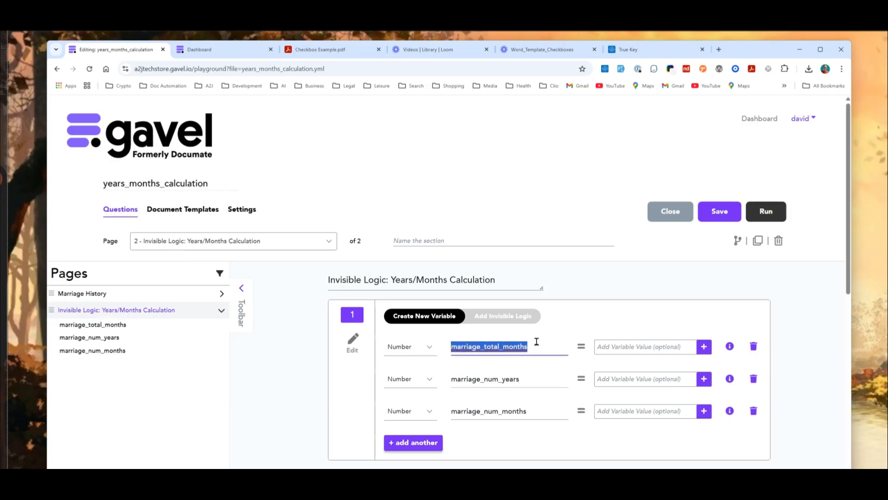
{"action": "left_click", "coordinate": [533, 347]}
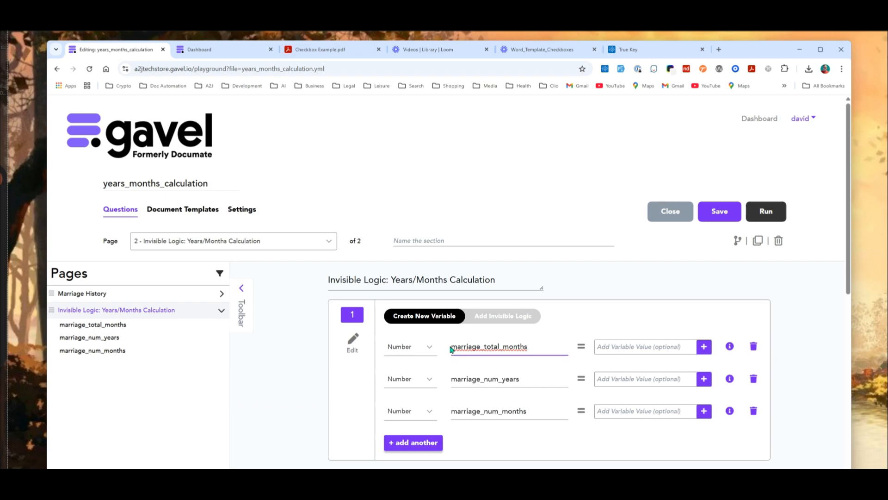
{"action": "left_click", "coordinate": [450, 348]}
{"action": "left_click", "coordinate": [528, 382]}
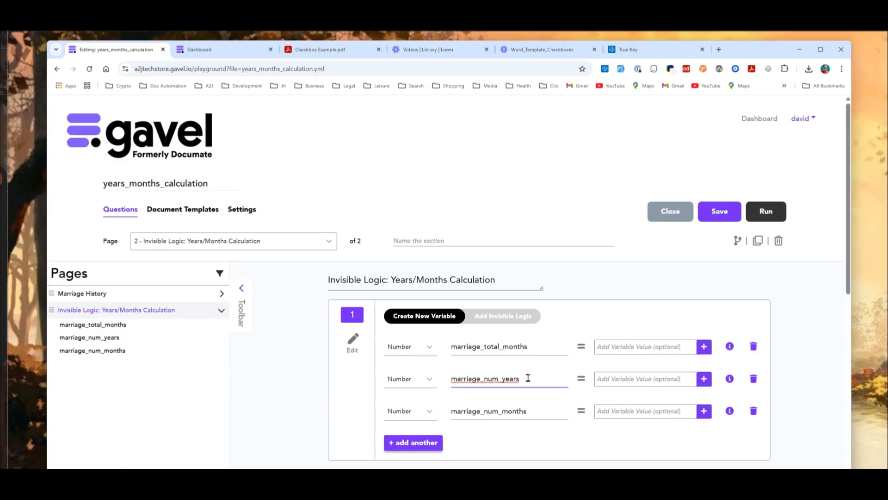
{"action": "left_click_drag", "start_coordinate": [528, 378], "coordinate": [439, 381]}
{"action": "left_click", "coordinate": [532, 375]}
{"action": "left_click", "coordinate": [540, 412]}
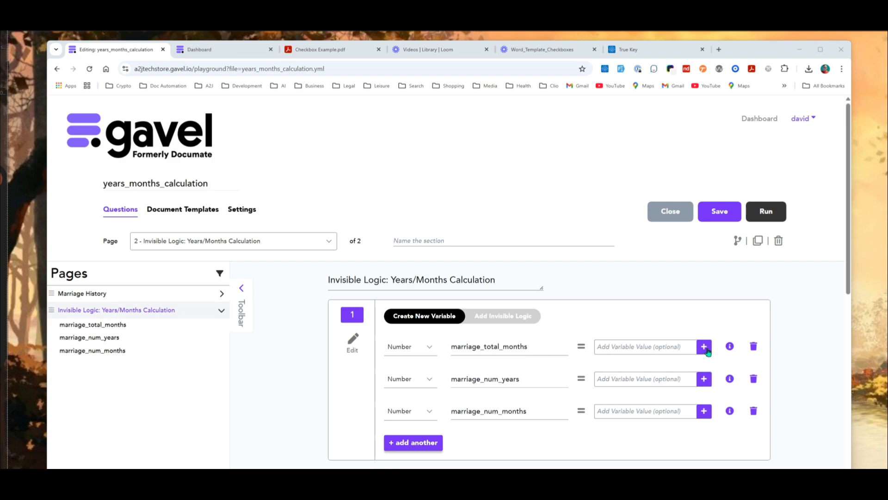
Step: Enter the value expression (marriage_separation_date.year - marriage_date.year) * 12 + (marriage_separation_date.month - marriage_date.month) for marriage_total_months
{"action": "left_click", "coordinate": [708, 350]}
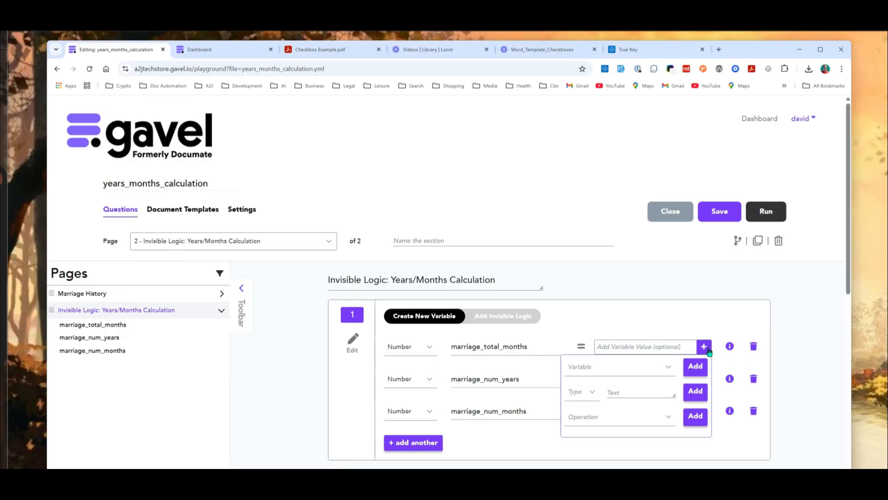
{"action": "left_click", "coordinate": [615, 393]}
{"action": "type", "text": "(marriage_separation_date.year - marriage_date.year) * 12 + (marriage_separation_date.month - marriage_date.month)"}
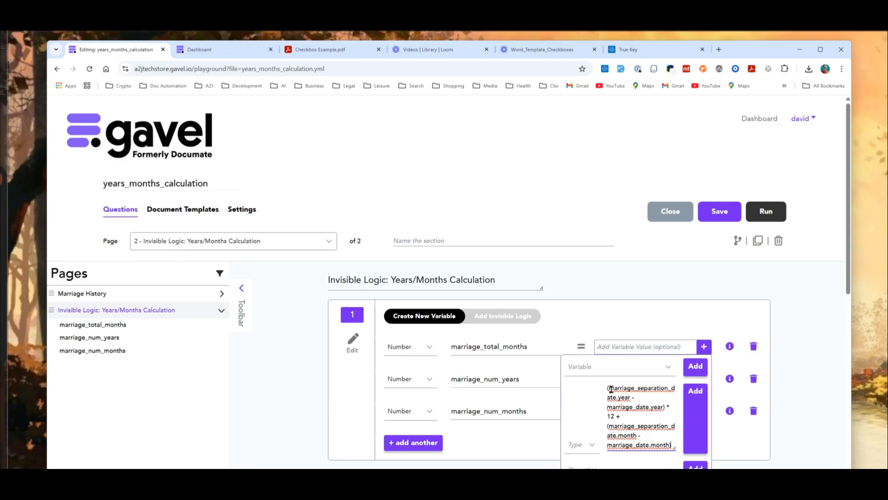
Step: Examine the year difference, the multiplication by 12 and the month difference in the marriage_total_months expression
{"action": "mouse_move", "coordinate": [611, 389]}
{"action": "left_mouse_down"}
{"action": "mouse_move", "coordinate": [672, 397]}
{"action": "mouse_move", "coordinate": [618, 398]}
{"action": "left_mouse_up"}
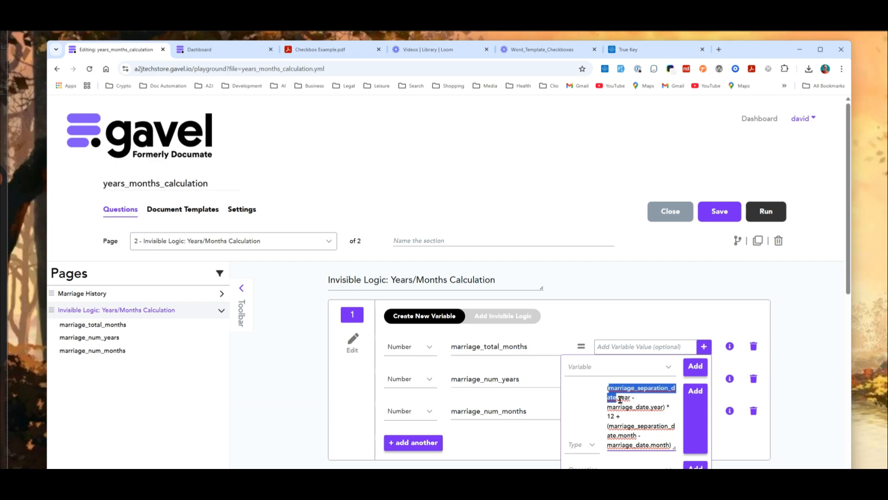
{"action": "left_click", "coordinate": [619, 398]}
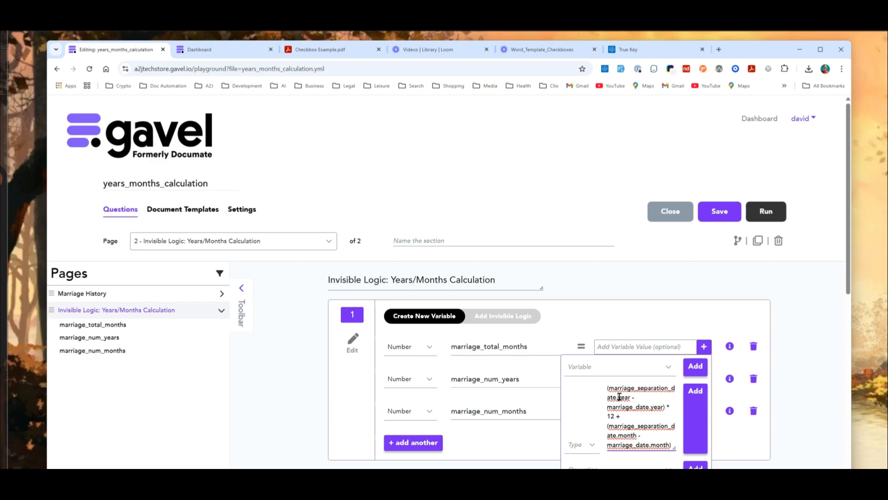
{"action": "left_click_drag", "start_coordinate": [619, 397], "coordinate": [631, 397]}
{"action": "left_click", "coordinate": [616, 398]}
{"action": "scroll", "coordinate": [658, 380], "scroll_direction": "down", "scroll_amount": 1}
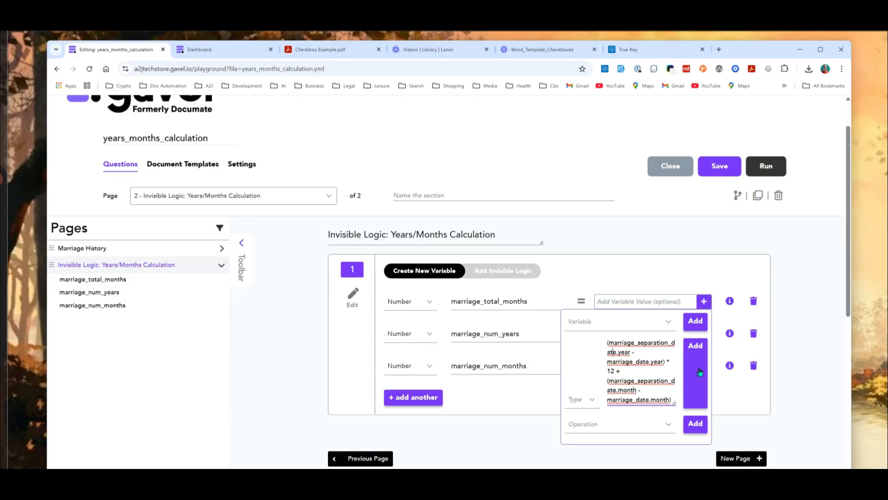
{"action": "scroll", "coordinate": [655, 344], "scroll_direction": "down", "scroll_amount": 1}
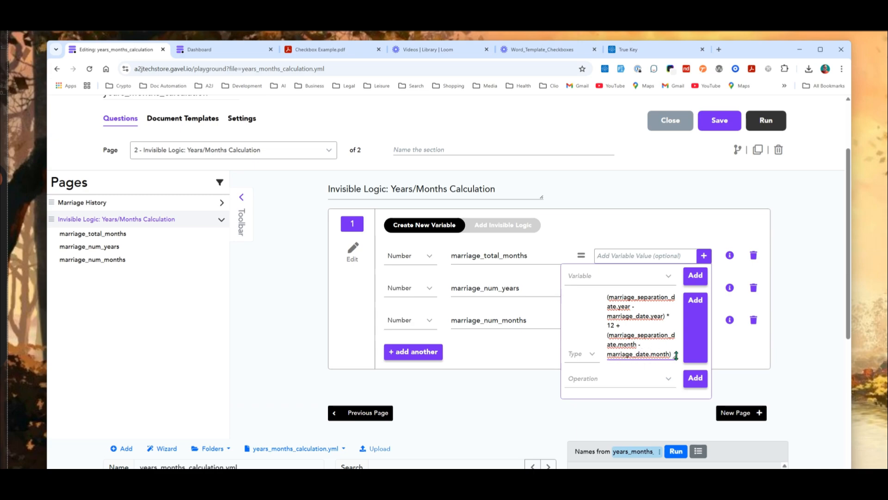
{"action": "double_click", "coordinate": [622, 325]}
{"action": "left_click", "coordinate": [608, 297]}
{"action": "left_click_drag", "start_coordinate": [609, 296], "coordinate": [669, 316]}
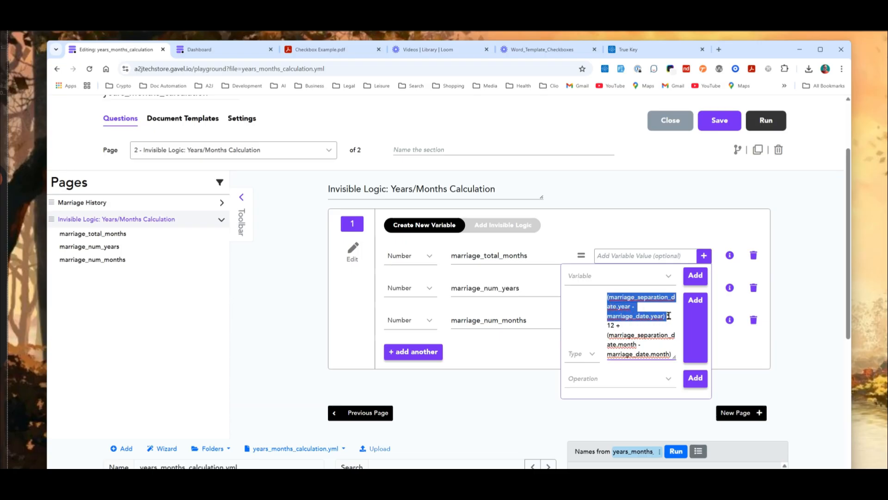
{"action": "left_click", "coordinate": [633, 328]}
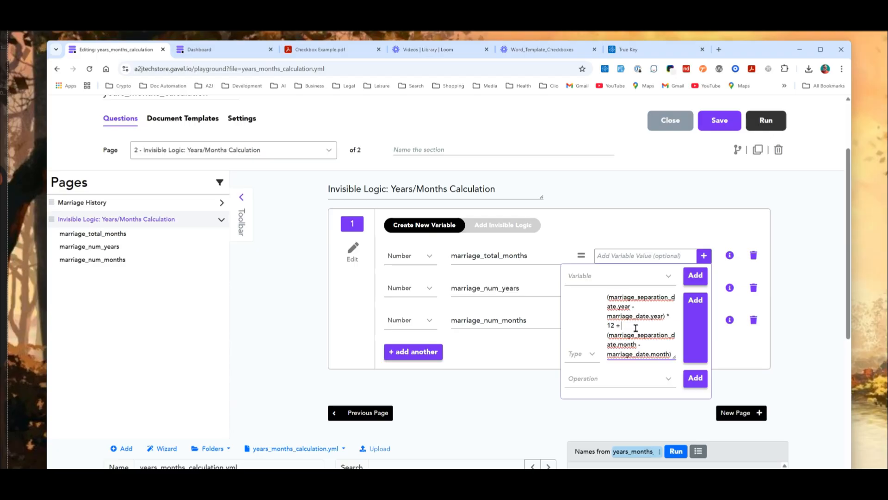
{"action": "left_click_drag", "start_coordinate": [610, 334], "coordinate": [670, 357]}
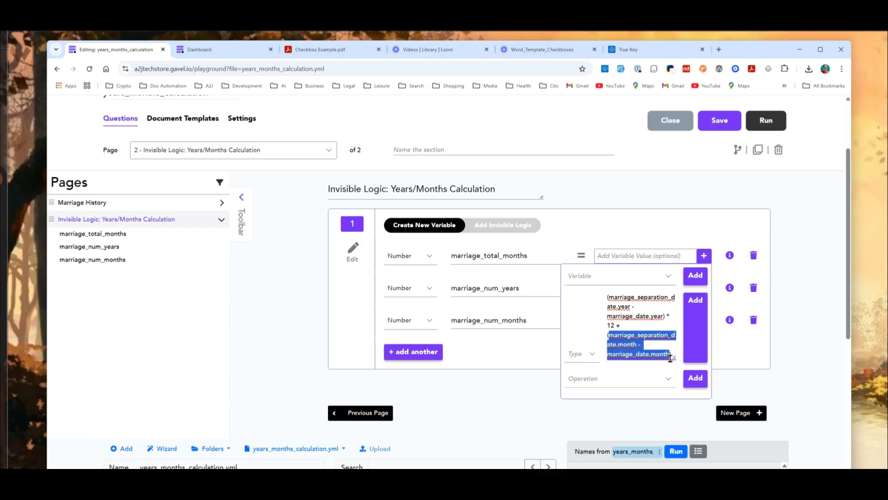
{"action": "left_click", "coordinate": [666, 347]}
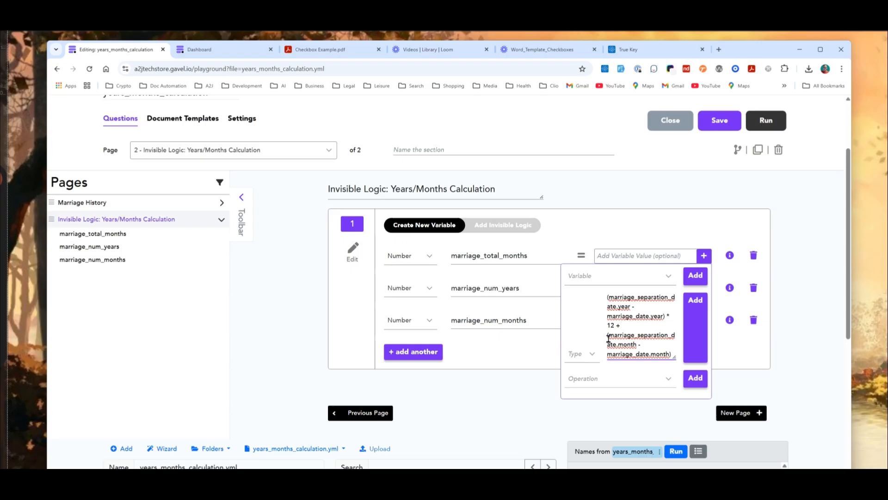
{"action": "left_click_drag", "start_coordinate": [608, 336], "coordinate": [659, 347]}
{"action": "left_click", "coordinate": [658, 348]}
{"action": "left_click", "coordinate": [681, 356]}
Step: Set the expression's type to Number and add it as the value of marriage_total_months
{"action": "left_click", "coordinate": [584, 357]}
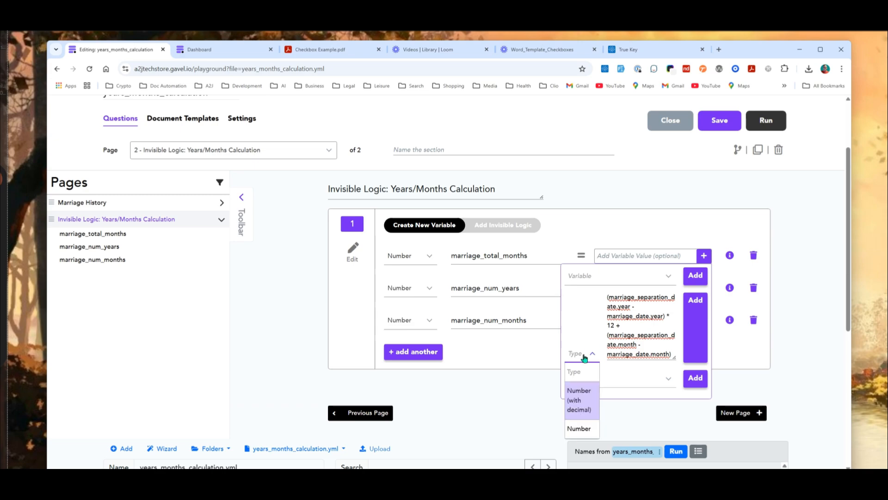
{"action": "left_click", "coordinate": [584, 429]}
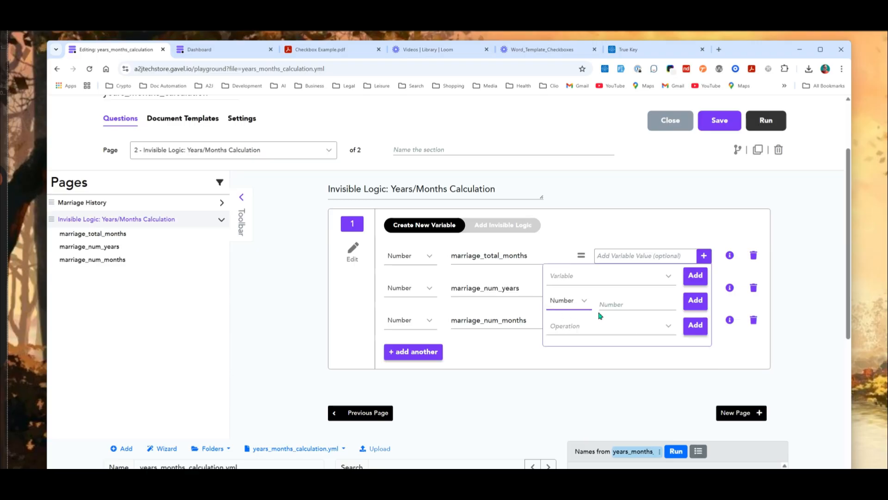
{"action": "left_click", "coordinate": [696, 304]}
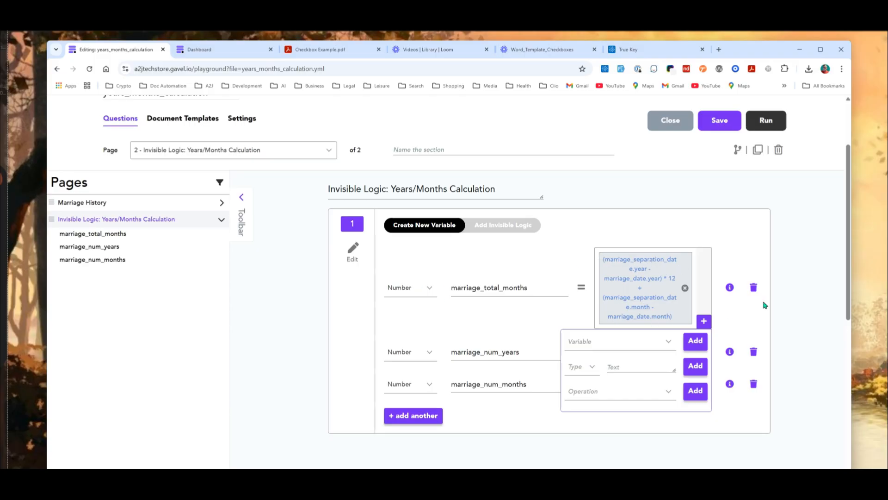
{"action": "left_click", "coordinate": [758, 236]}
Step: Add the expression marriage_total_months // 12 with type Number as the value of marriage_num_years
{"action": "scroll", "coordinate": [758, 236], "scroll_direction": "down", "scroll_amount": 1}
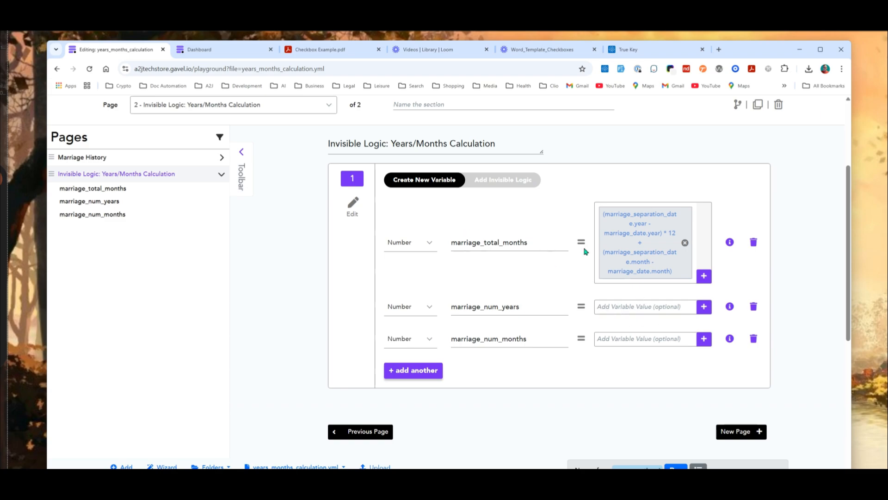
{"action": "left_click", "coordinate": [641, 309]}
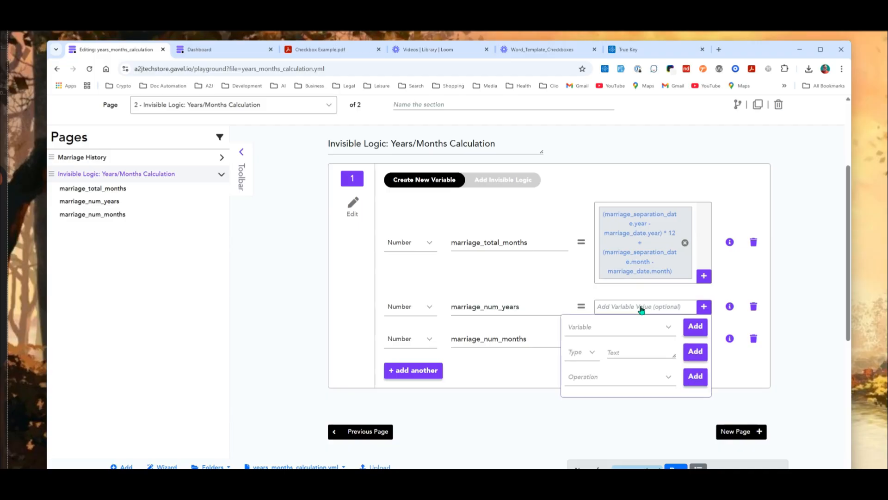
{"action": "left_click", "coordinate": [624, 356]}
{"action": "type", "text": "marriage"}
{"action": "type", "text": "_total_months"}
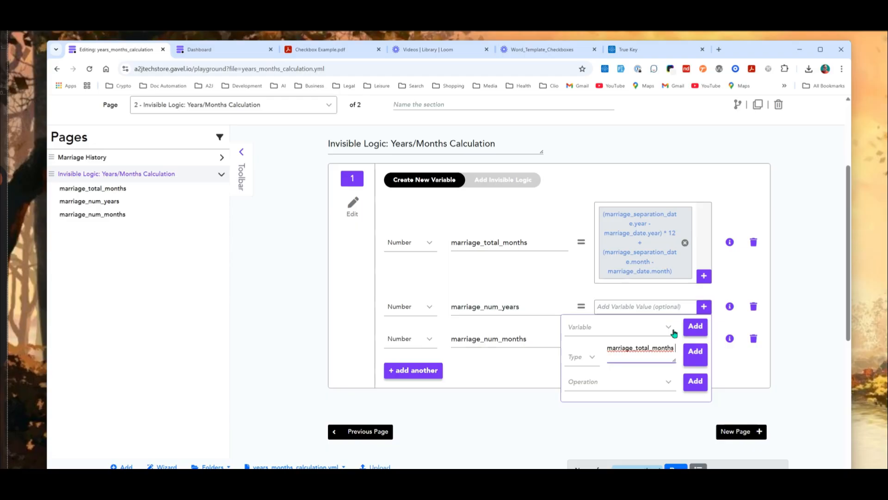
{"action": "type", "text": "//"}
{"action": "type", "text": "12"}
{"action": "left_click", "coordinate": [591, 359]}
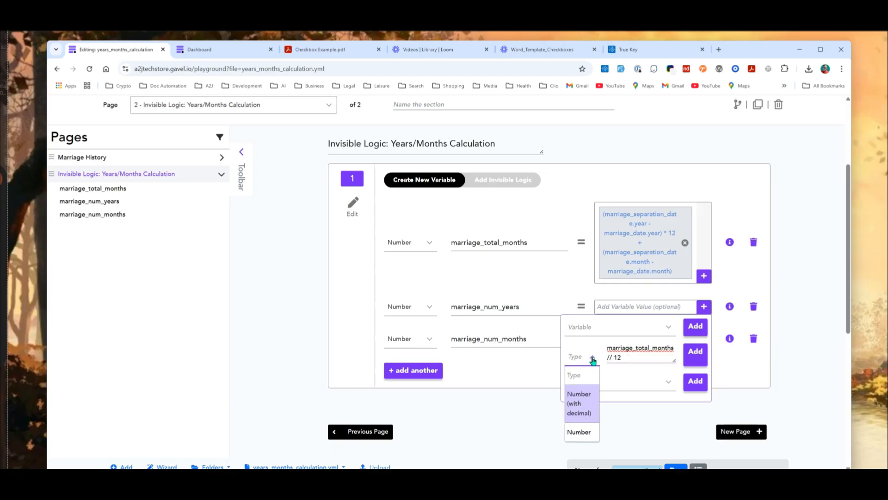
{"action": "left_click", "coordinate": [578, 432]}
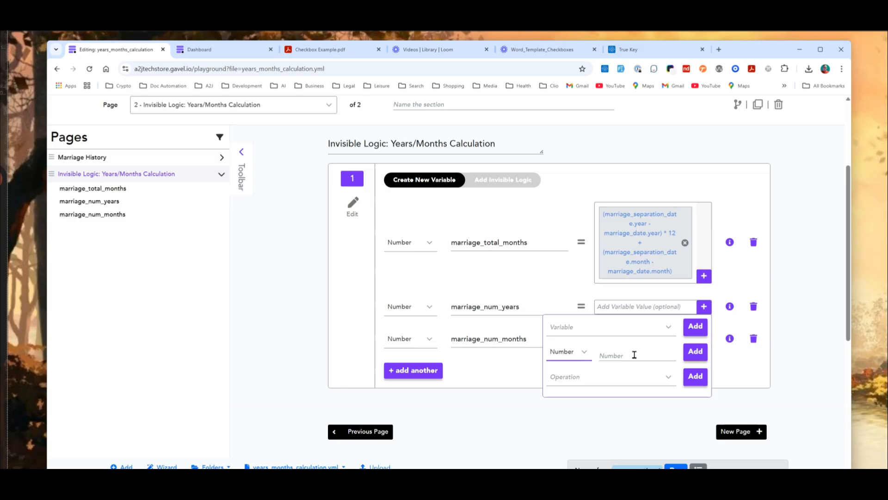
{"action": "left_click", "coordinate": [695, 352]}
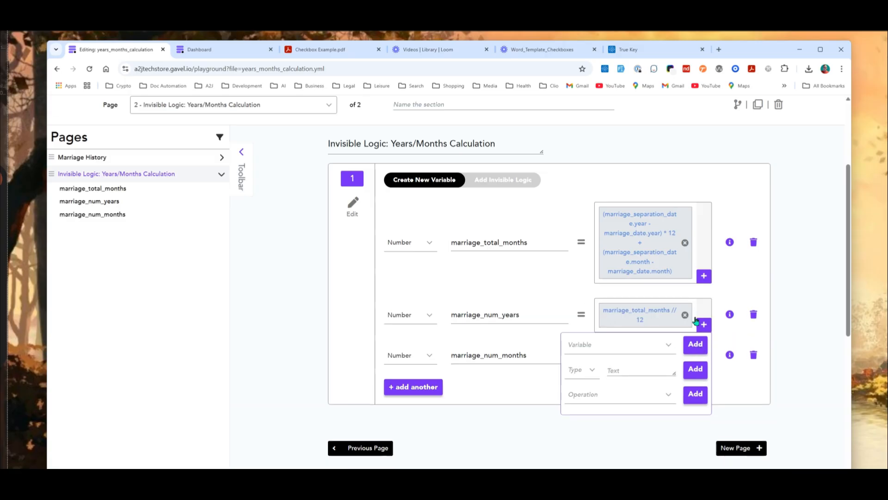
Step: Enter the value expression marriage_total_months % 12 for the marriage_num_months variable
{"action": "left_click", "coordinate": [802, 293]}
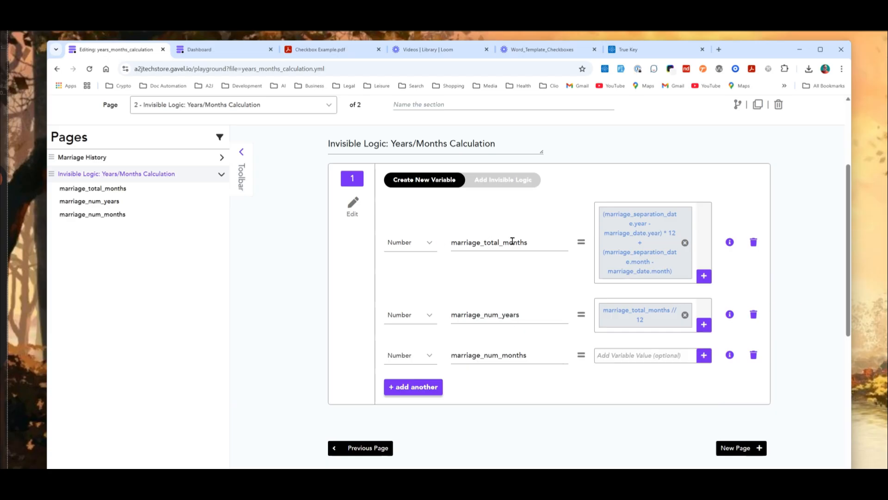
{"action": "left_click", "coordinate": [611, 358]}
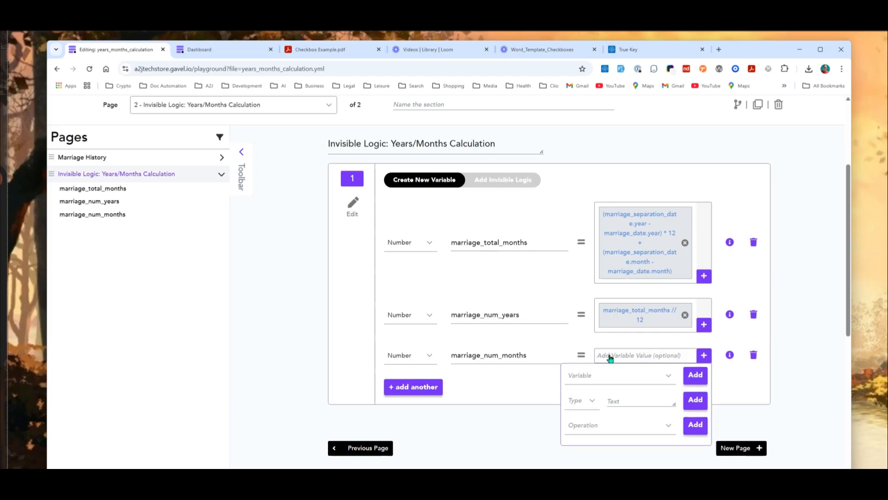
{"action": "left_click", "coordinate": [620, 400]}
{"action": "type", "text": "ma"}
{"action": "type", "text": "arr"}
{"action": "type", "text": "riage"}
{"action": "type", "text": "_total"}
{"action": "type", "text": "_months %"}
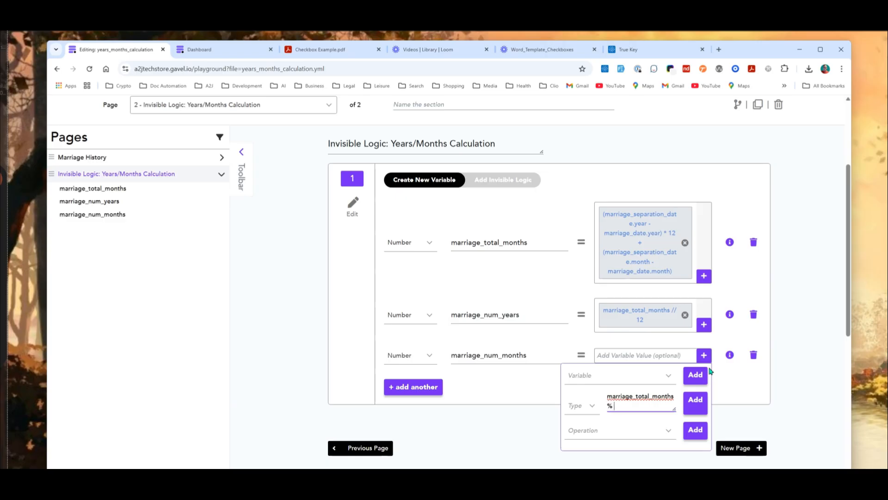
{"action": "type", "text": "12"}
Step: Set the marriage_num_months expression's type to Number and add it as the variable's value
{"action": "left_click_drag", "start_coordinate": [607, 399], "coordinate": [632, 408]}
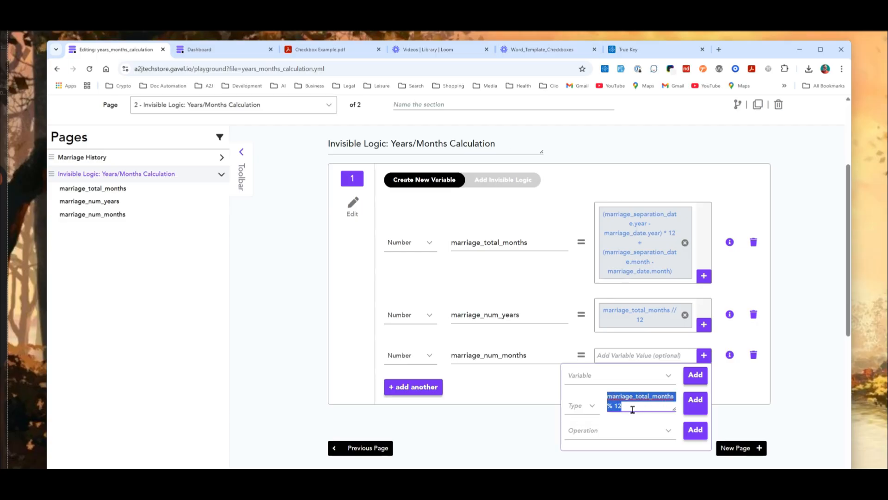
{"action": "left_click", "coordinate": [635, 407]}
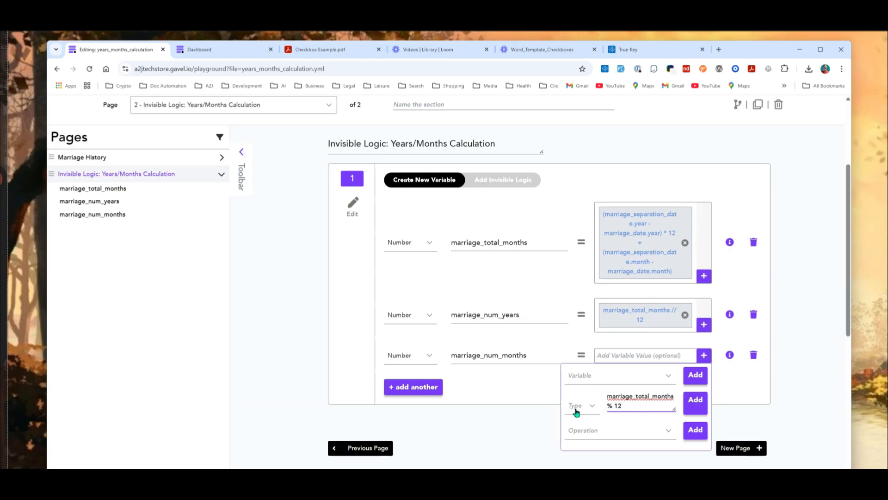
{"action": "left_click", "coordinate": [591, 409]}
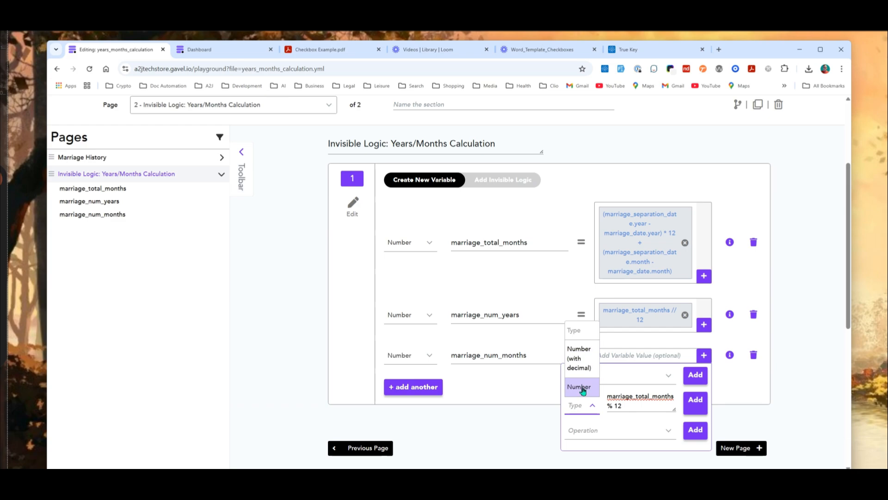
{"action": "left_click", "coordinate": [583, 388]}
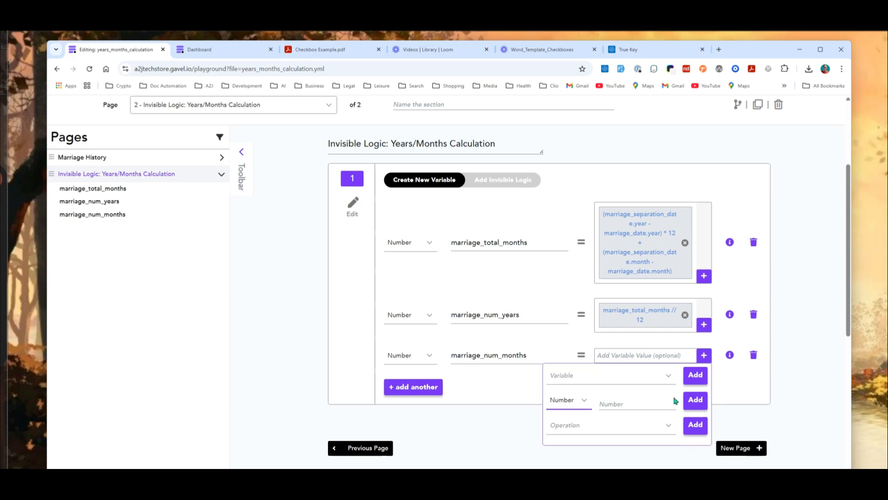
{"action": "left_click", "coordinate": [693, 403]}
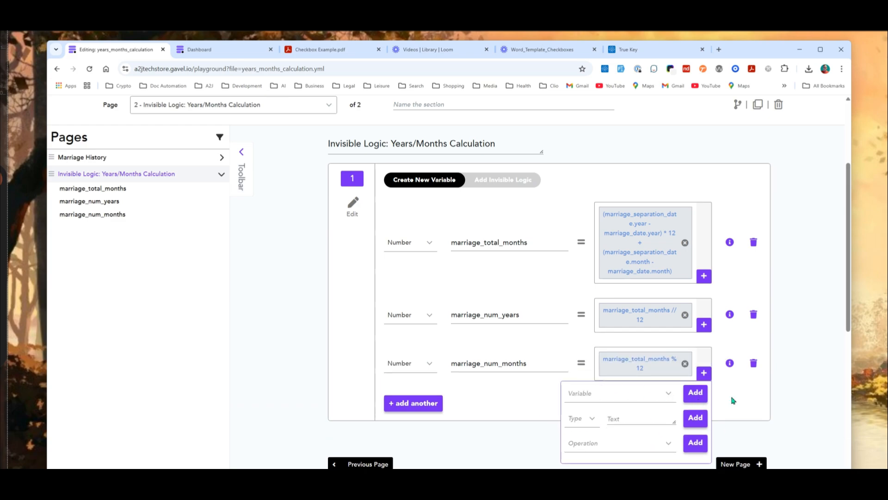
{"action": "left_click", "coordinate": [750, 401]}
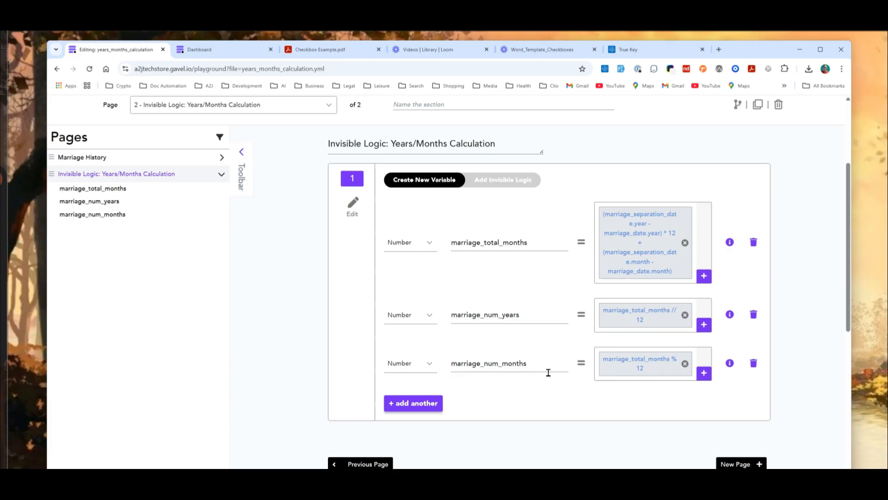
Step: Open the attached Fl 120 document template for tagging
{"action": "scroll", "coordinate": [119, 170], "scroll_direction": "up", "scroll_amount": 2}
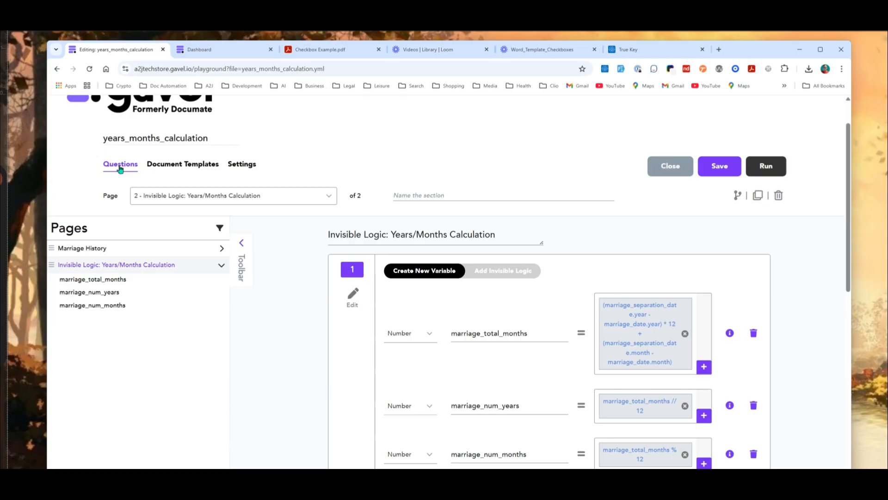
{"action": "left_click", "coordinate": [179, 166]}
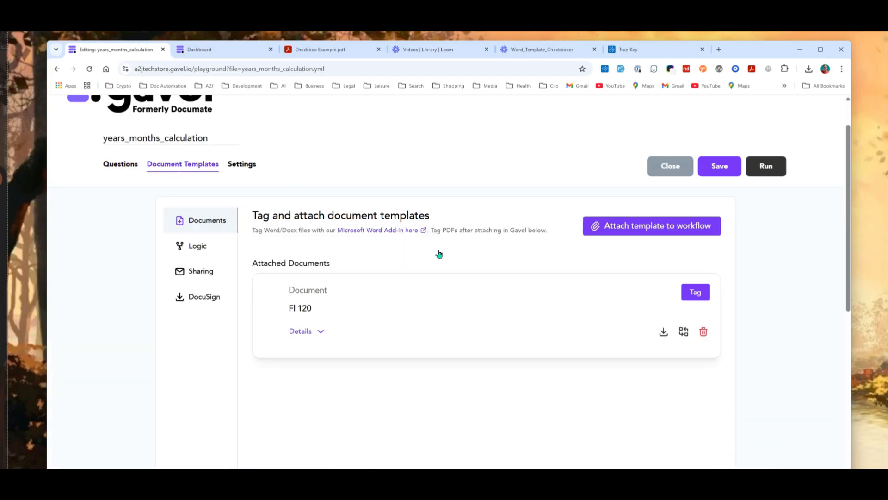
{"action": "left_click", "coordinate": [698, 298]}
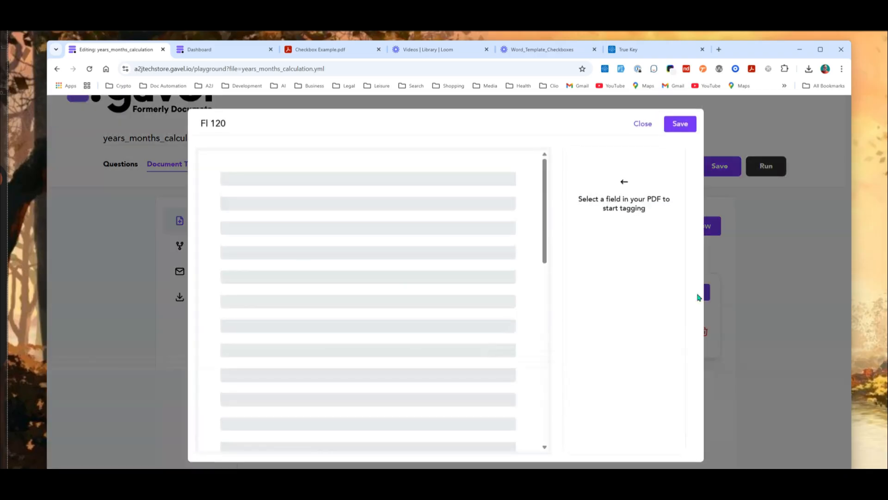
Step: Tag the Date of marriage field under Statistical Facts item 3a with the variable marriage_date
{"action": "scroll", "coordinate": [468, 263], "scroll_direction": "down", "scroll_amount": 2}
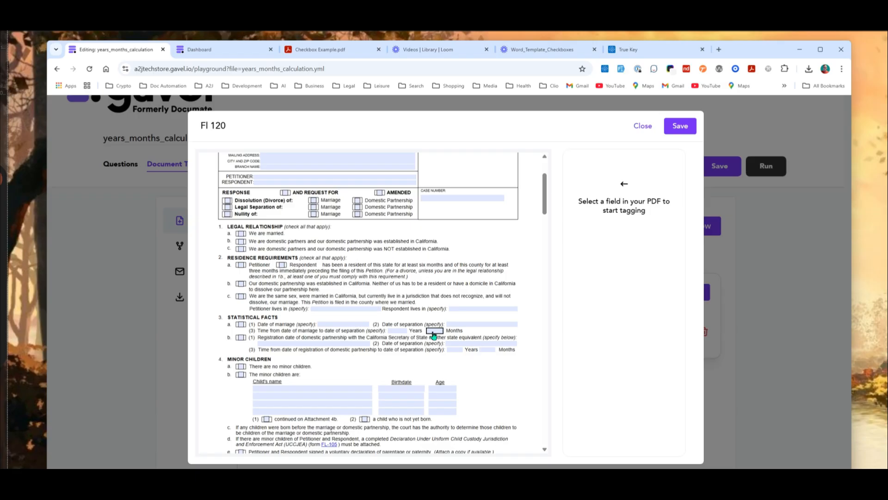
{"action": "left_click", "coordinate": [339, 325]}
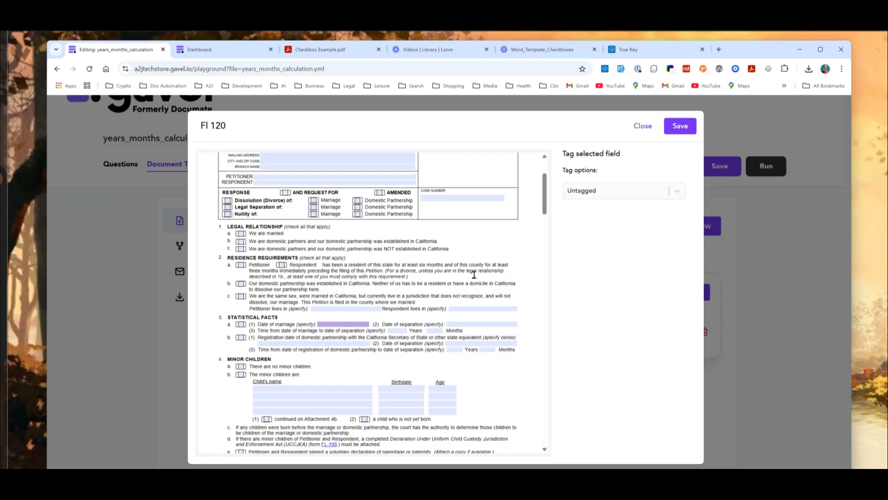
{"action": "left_click", "coordinate": [602, 191]}
{"action": "left_click", "coordinate": [591, 246]}
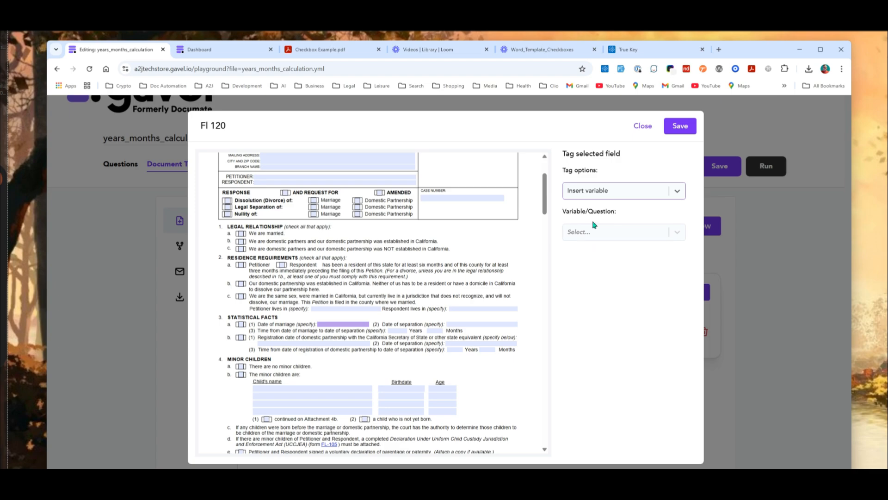
{"action": "left_click", "coordinate": [592, 231]}
{"action": "type", "text": "ma"}
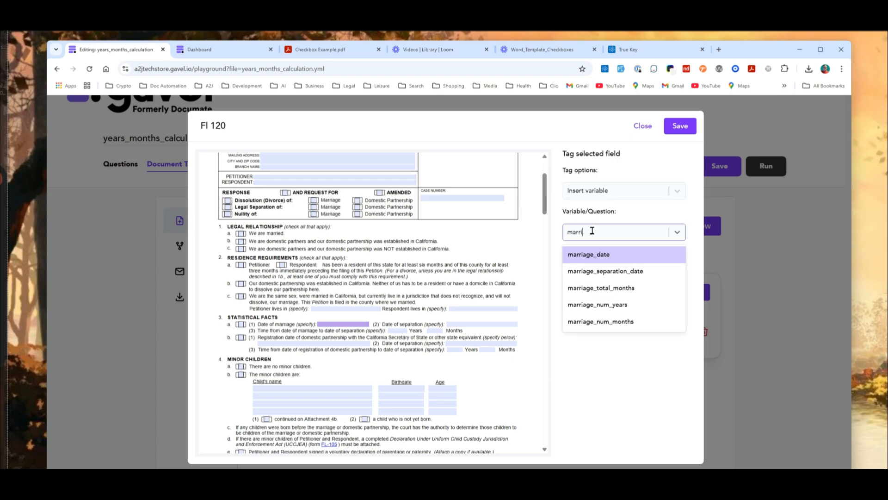
{"action": "type", "text": "rri"}
{"action": "left_click", "coordinate": [600, 255]}
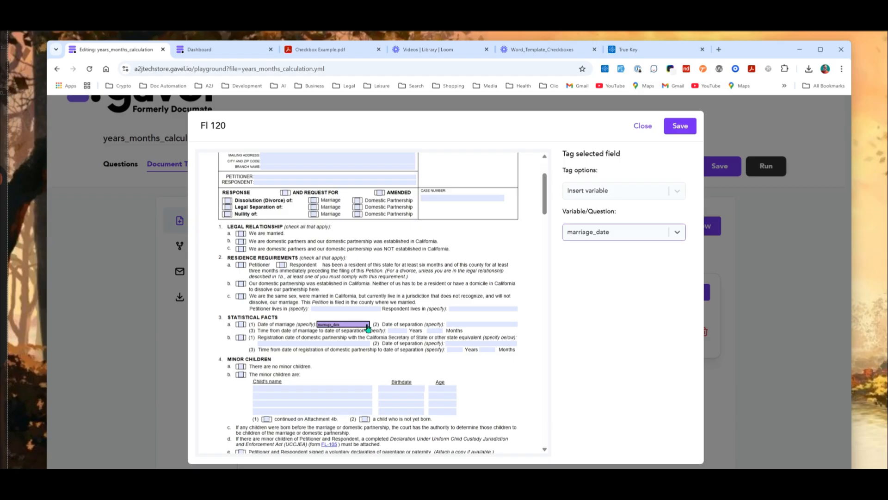
Step: Tag the Date of separation field in item 3a with the variable marriage_separation_date
{"action": "left_click", "coordinate": [465, 326]}
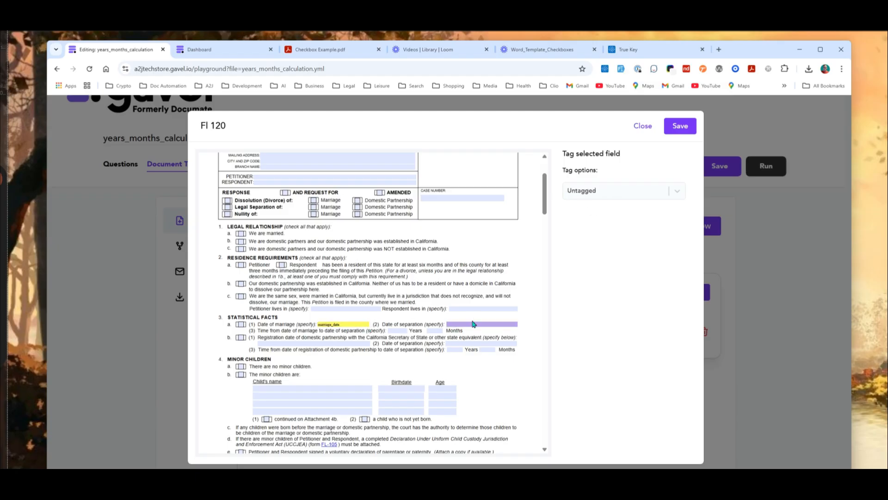
{"action": "left_click", "coordinate": [622, 196]}
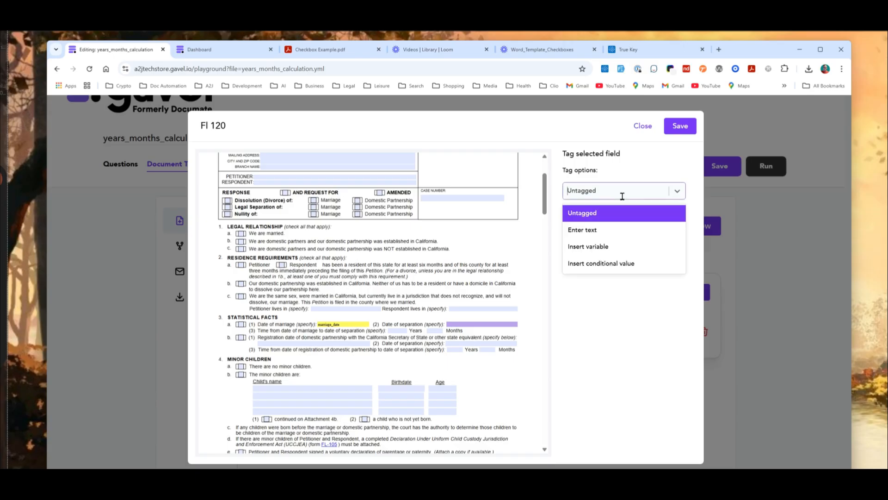
{"action": "left_click", "coordinate": [612, 250]}
{"action": "left_click", "coordinate": [586, 232]}
{"action": "type", "text": "marr"}
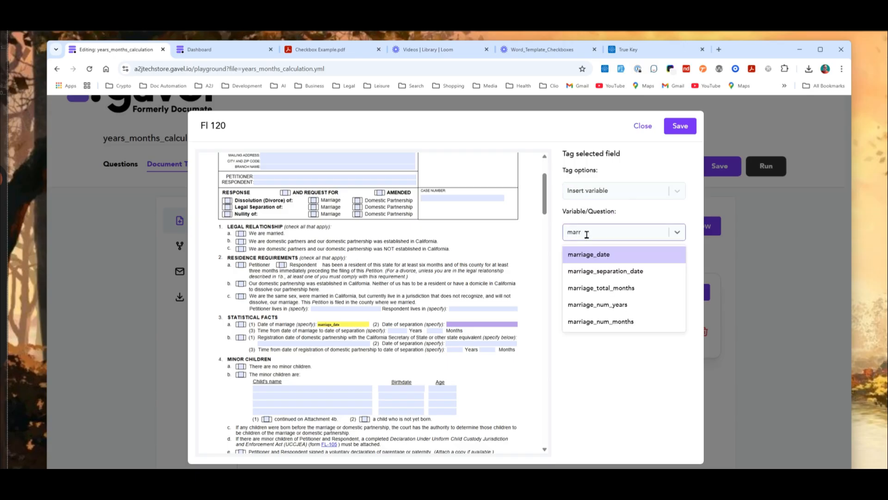
{"action": "left_click", "coordinate": [607, 271]}
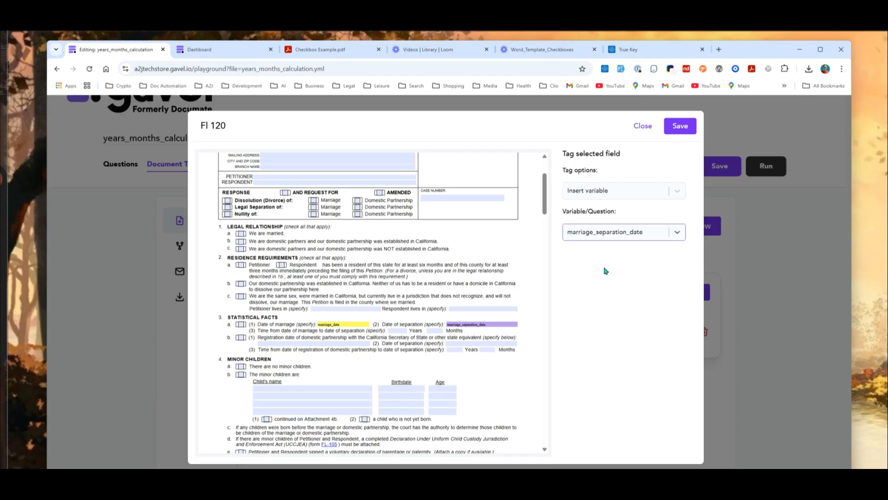
Step: Tag the Years field for time from marriage to separation in item 3a with the variable marriage_num_years
{"action": "left_click", "coordinate": [397, 330]}
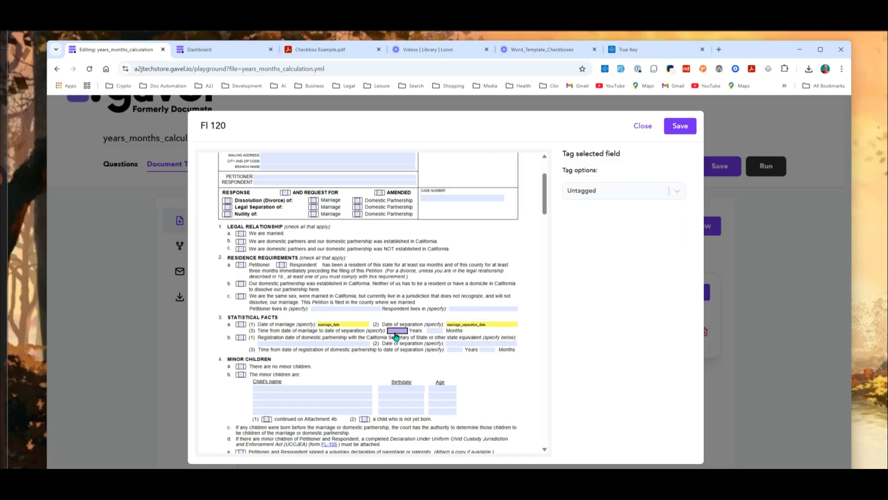
{"action": "left_click", "coordinate": [677, 191]}
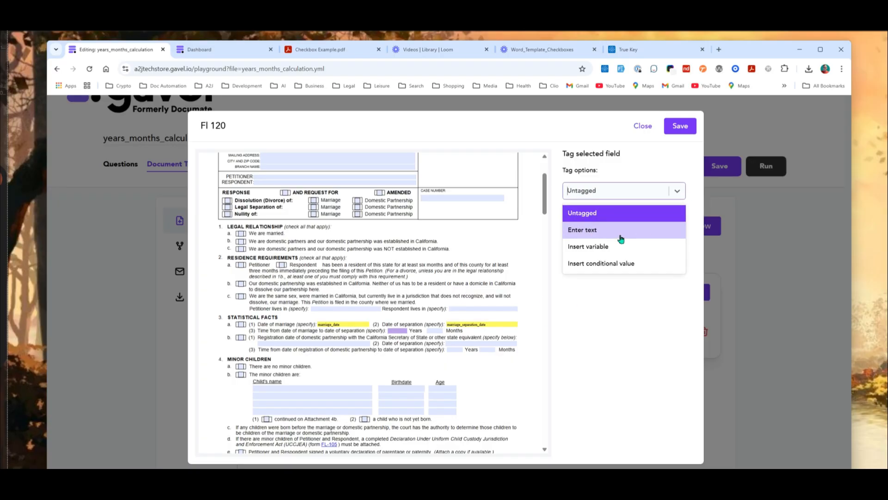
{"action": "left_click", "coordinate": [618, 249]}
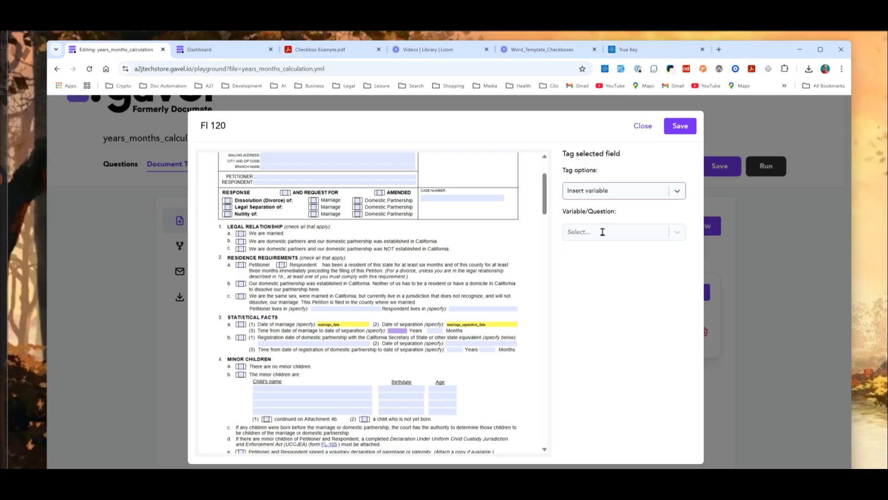
{"action": "left_click", "coordinate": [603, 231]}
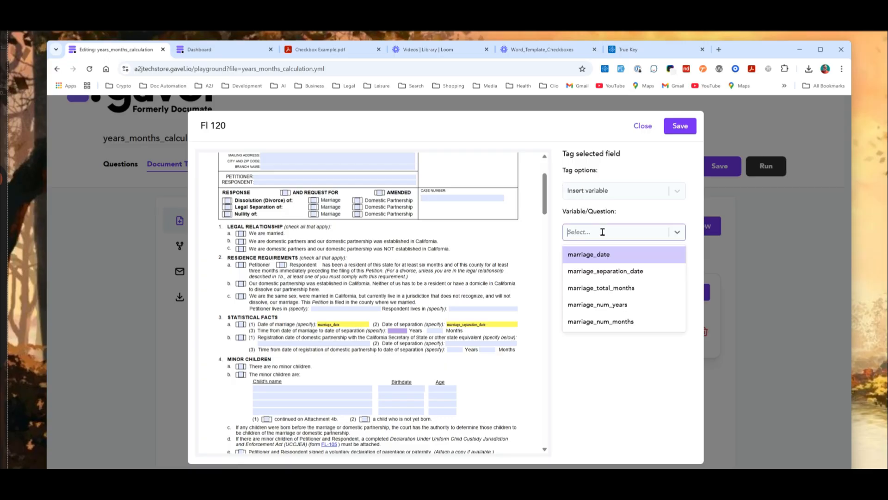
{"action": "left_click", "coordinate": [604, 306]}
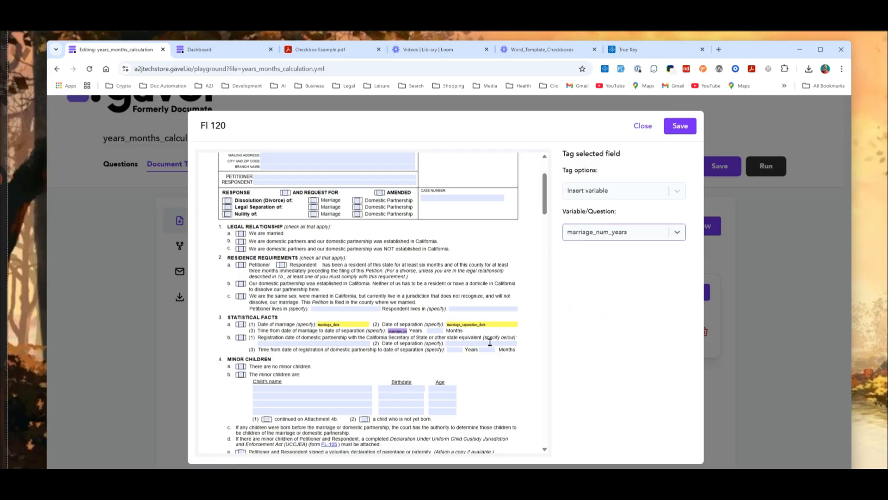
Step: Tag the Months field in item 3a with the variable marriage_num_months and save the PDF tags
{"action": "left_click", "coordinate": [434, 332]}
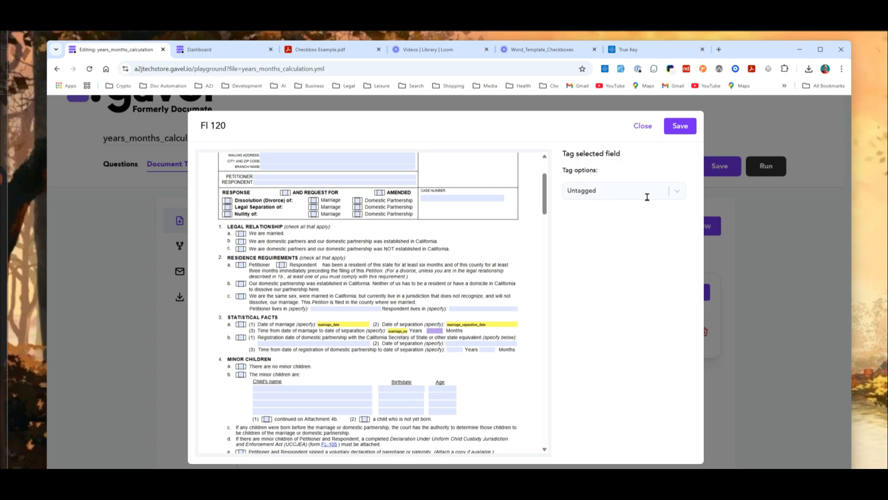
{"action": "left_click", "coordinate": [586, 190]}
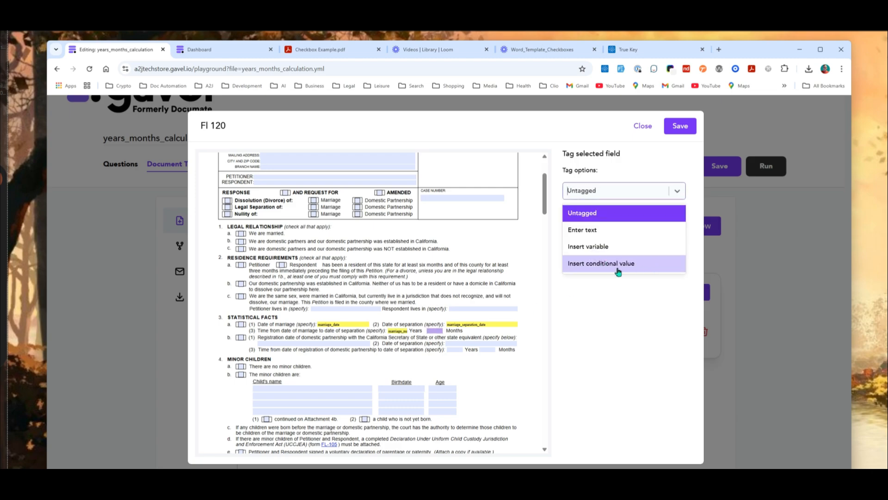
{"action": "left_click", "coordinate": [600, 250]}
{"action": "left_click", "coordinate": [576, 232]}
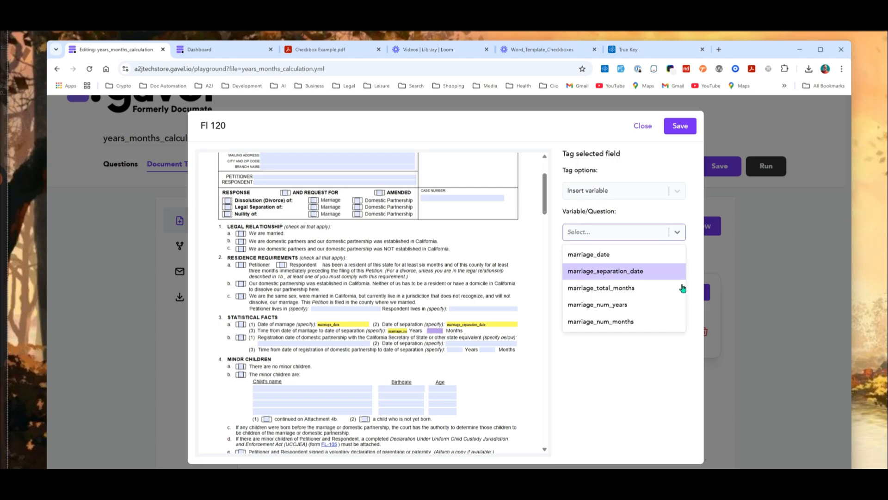
{"action": "left_click", "coordinate": [600, 321]}
{"action": "left_click", "coordinate": [683, 132]}
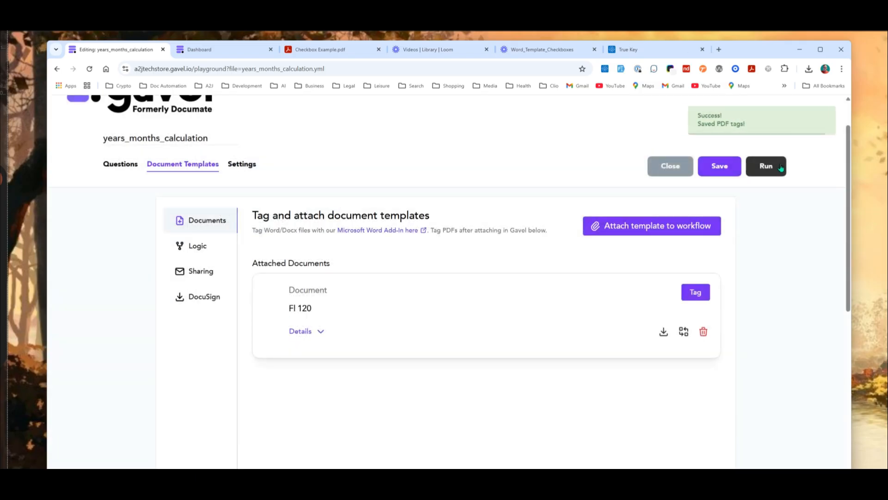
Step: Run the workflow and enter 01/01/2000 as the marriage date and 06/01/2015 as the separation date
{"action": "left_click", "coordinate": [765, 167]}
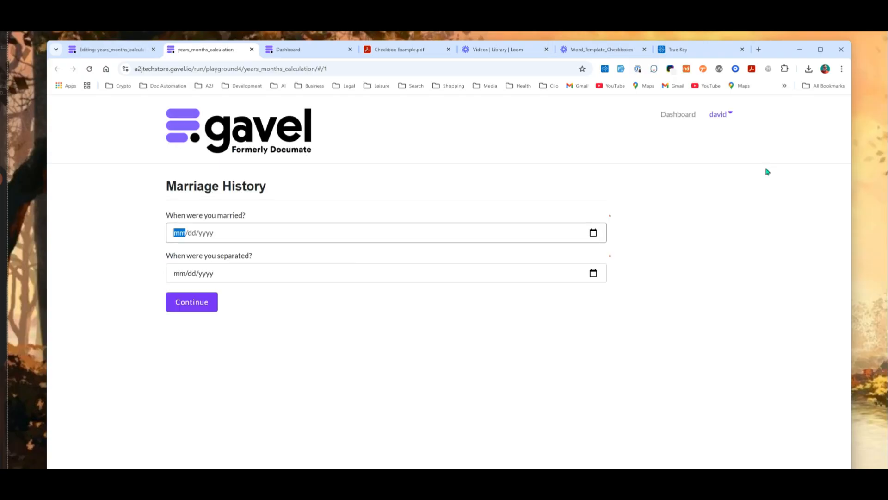
{"action": "type", "text": "01/"}
{"action": "type", "text": "01/0002"}
{"action": "left_click", "coordinate": [176, 277]}
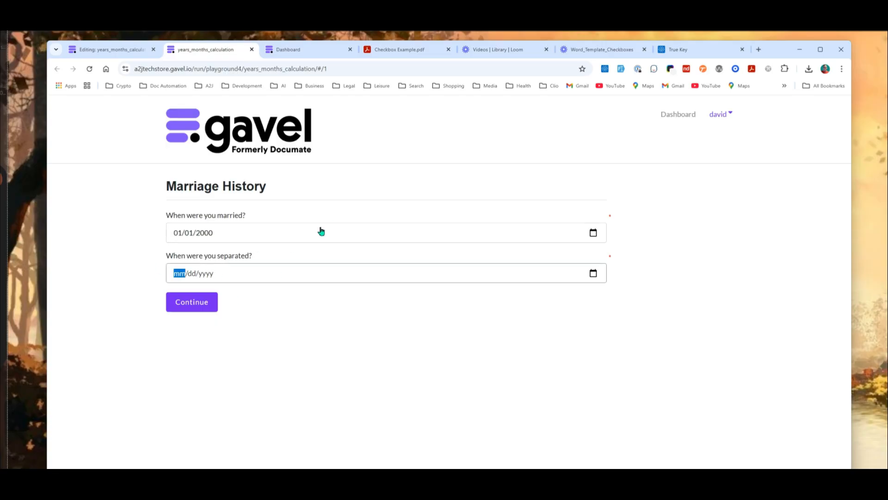
{"action": "type", "text": "06/01/2015"}
Step: Submit the reviewed Marriage History answers and open the generated Fl 120 PDF
{"action": "left_click", "coordinate": [201, 311]}
{"action": "left_click", "coordinate": [193, 307]}
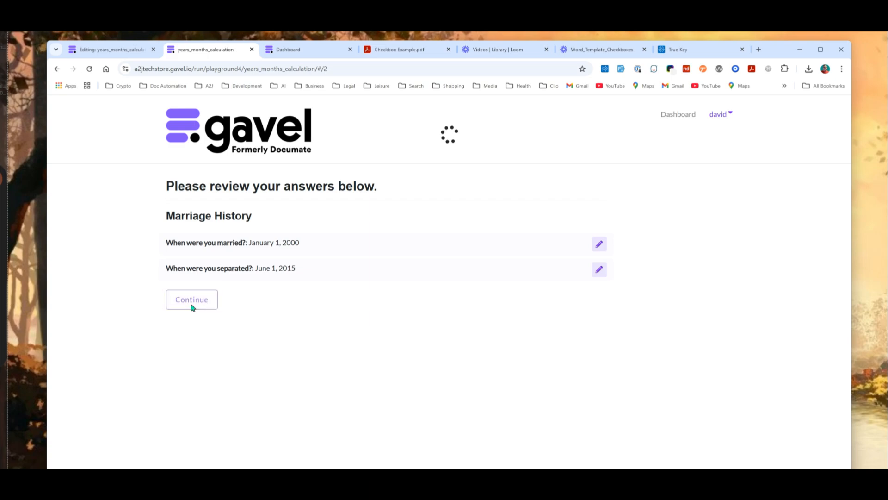
{"action": "left_click", "coordinate": [191, 258]}
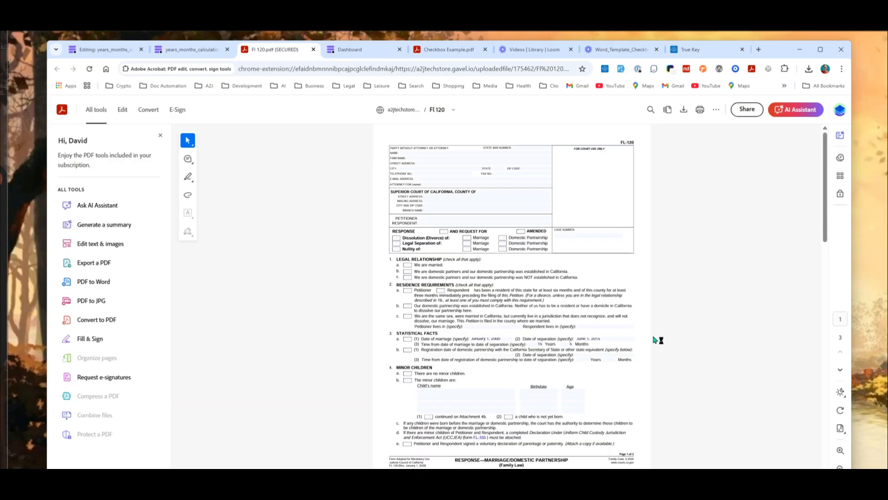
Step: Examine the marriage and separation dates and the calculated years and months in the PDF's Statistical Facts section
{"action": "key", "text": "ctrl+plus"}
{"action": "key", "text": "ctrl+plus"}
{"action": "key", "text": "ctrl+plus"}
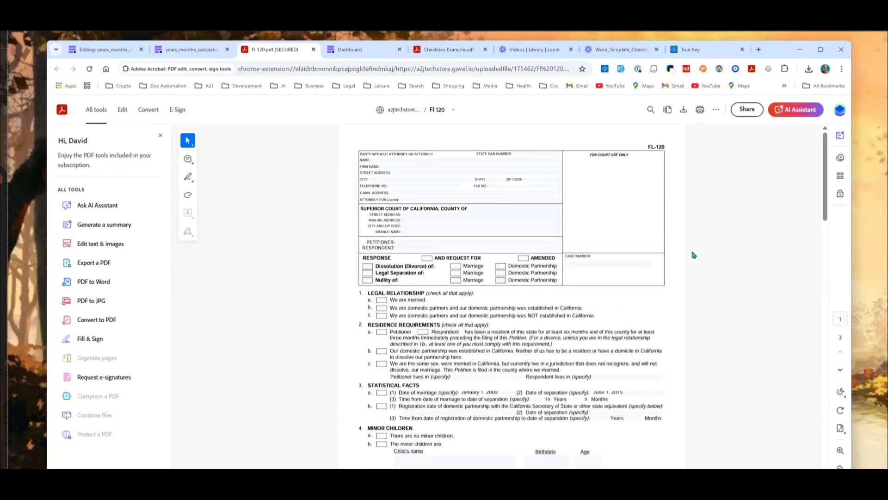
{"action": "left_click_drag", "start_coordinate": [667, 337], "coordinate": [667, 289]}
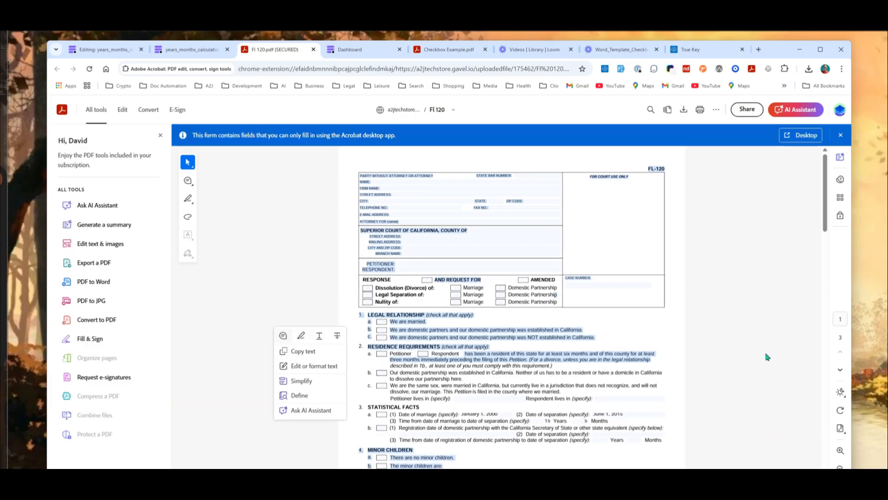
{"action": "scroll", "coordinate": [754, 355], "scroll_direction": "down", "scroll_amount": 3}
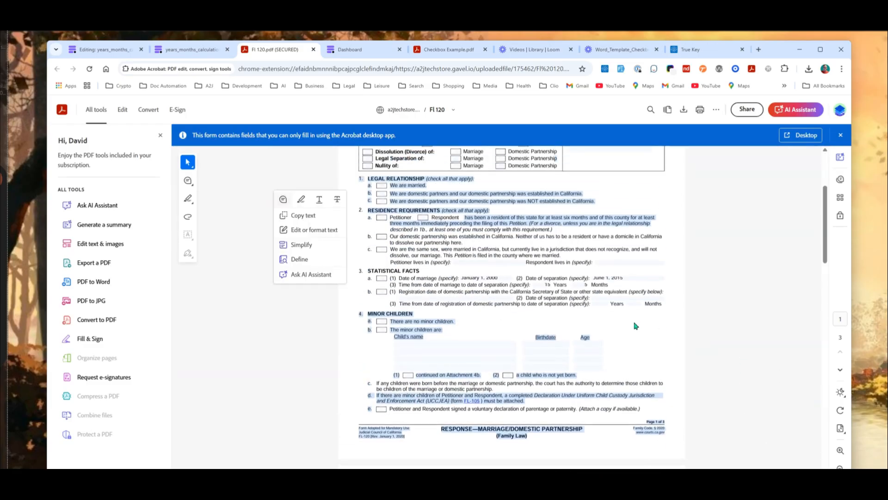
{"action": "left_click", "coordinate": [649, 284]}
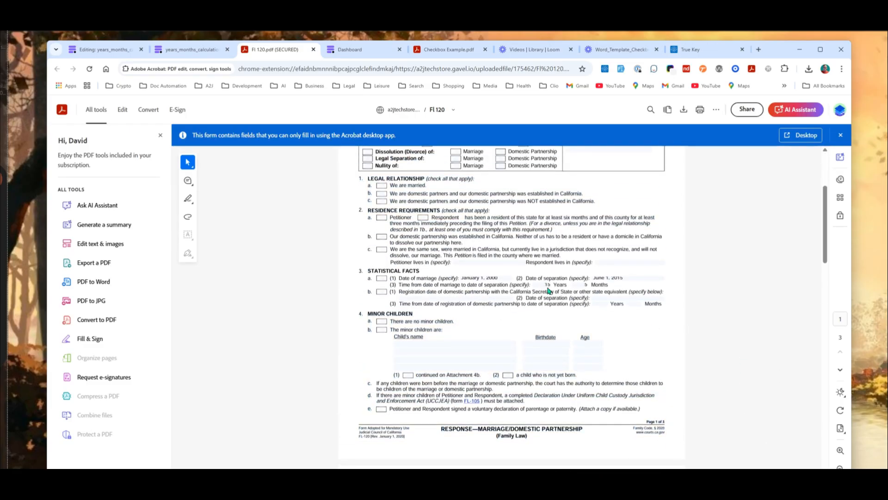